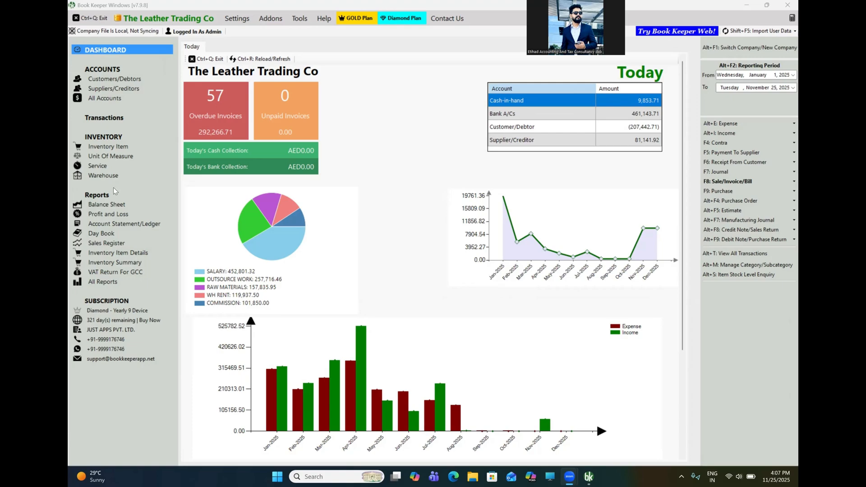
- Bring The Leather Trading Co dashboard in Book Keeper to the front
click(243, 22)
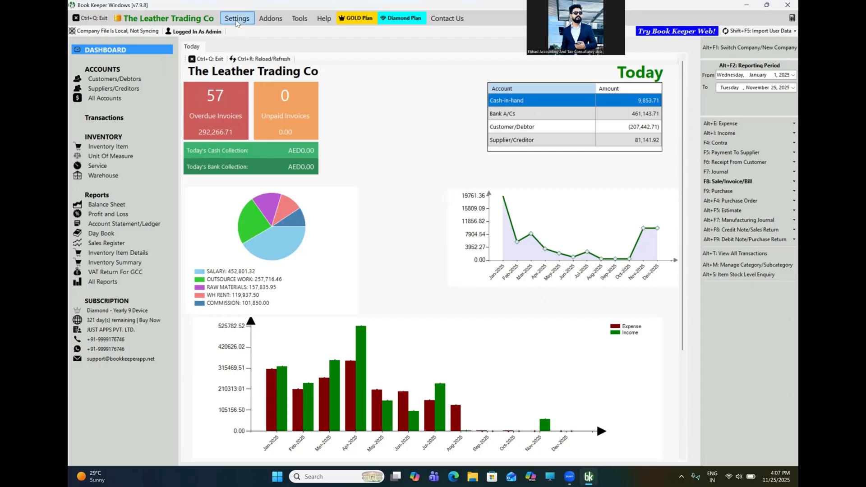
click(236, 19)
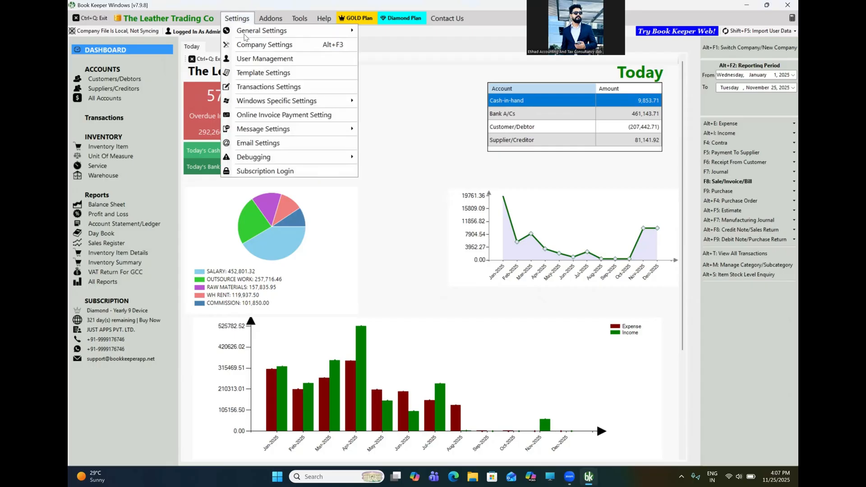
click(266, 44)
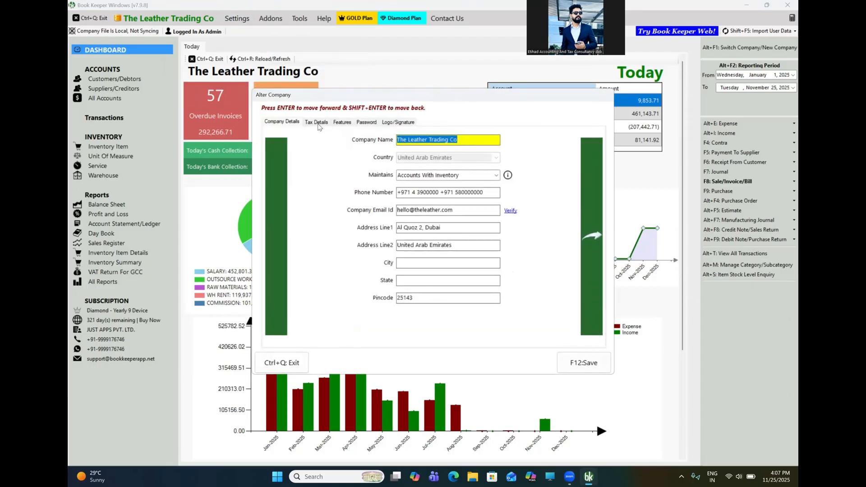
click(342, 123)
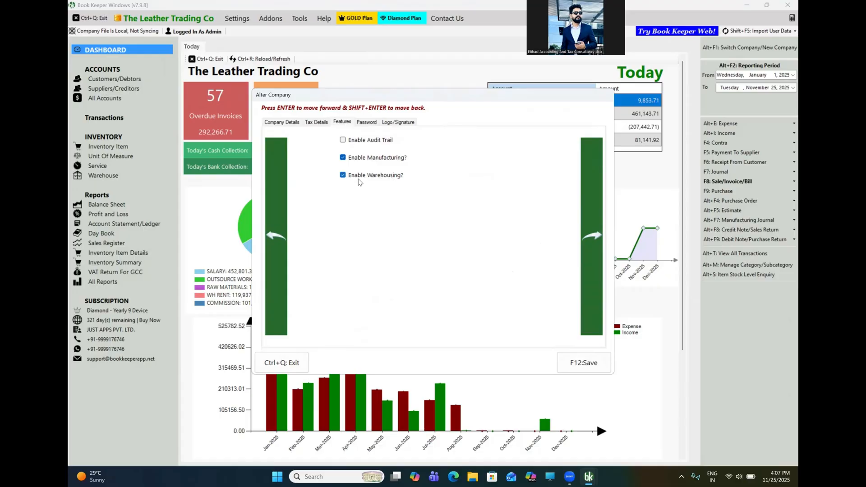
click(591, 367)
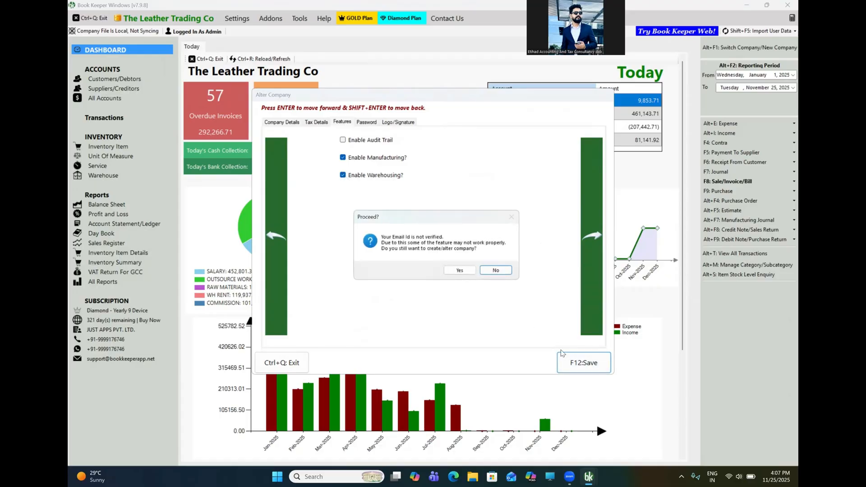
click(496, 271)
click(281, 363)
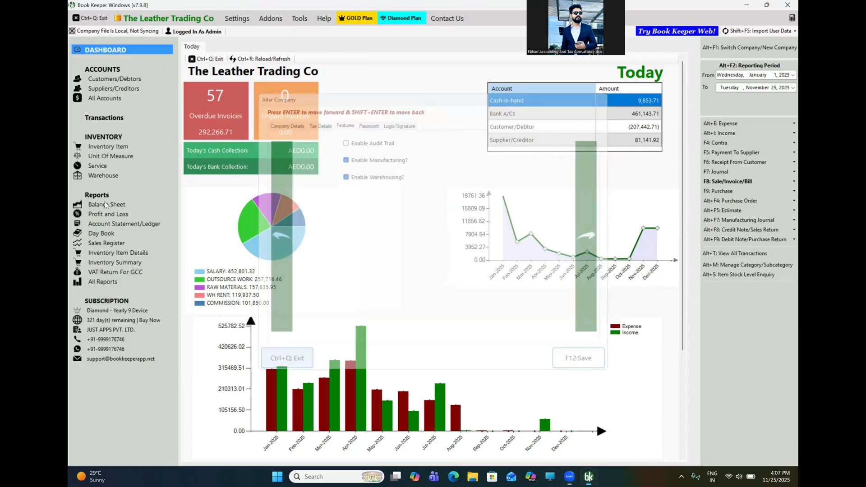
click(97, 176)
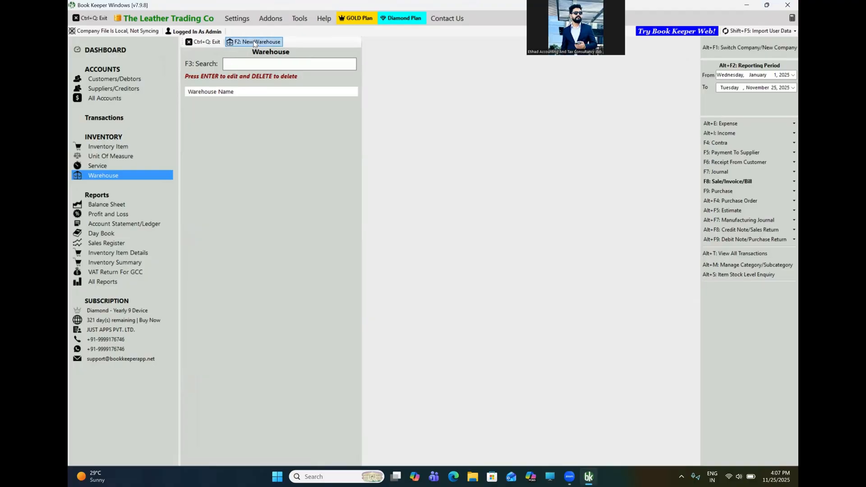
- Create and save a new warehouse named Shop 1
click(257, 43)
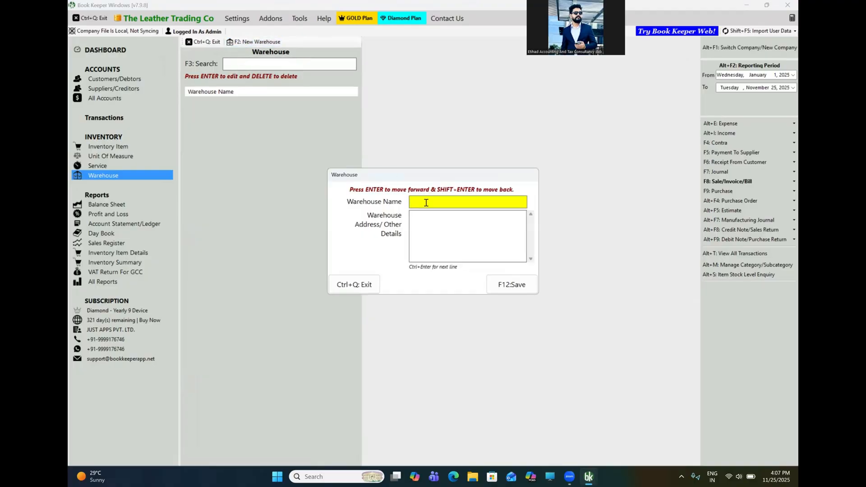
text(Shop 1)
click(448, 226)
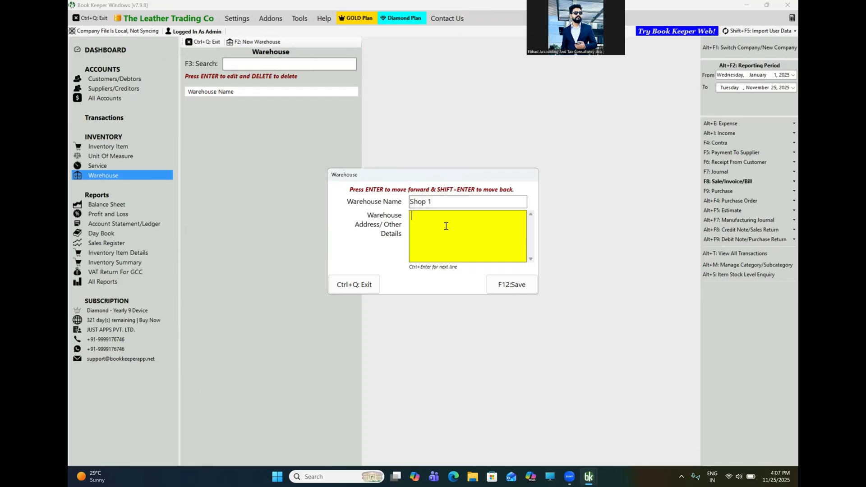
click(519, 292)
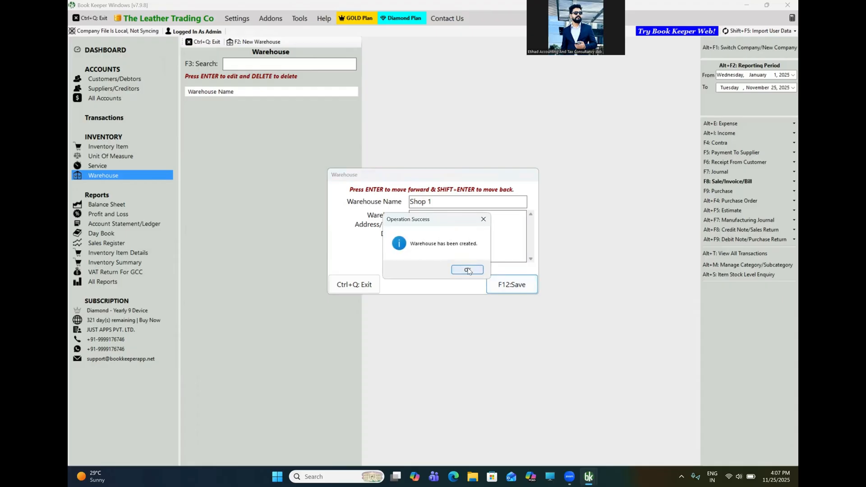
click(466, 269)
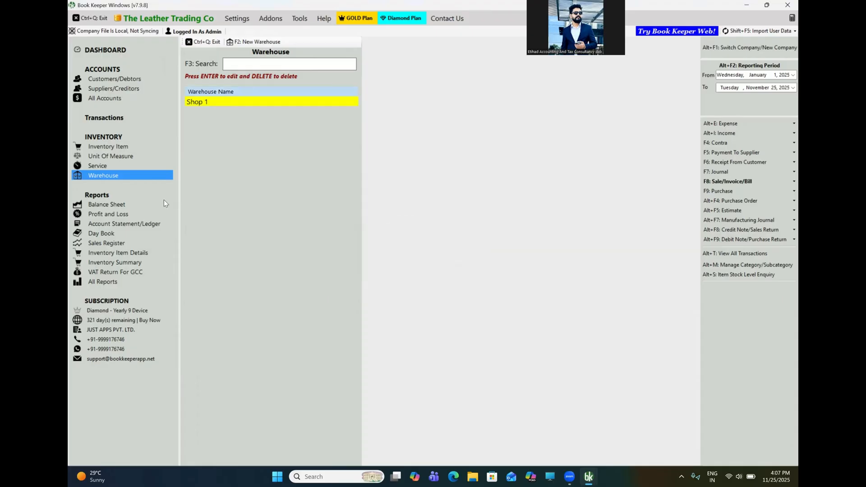
- Add and save a second warehouse named Van 1256, then go back to the dashboard
click(258, 39)
text(Van )
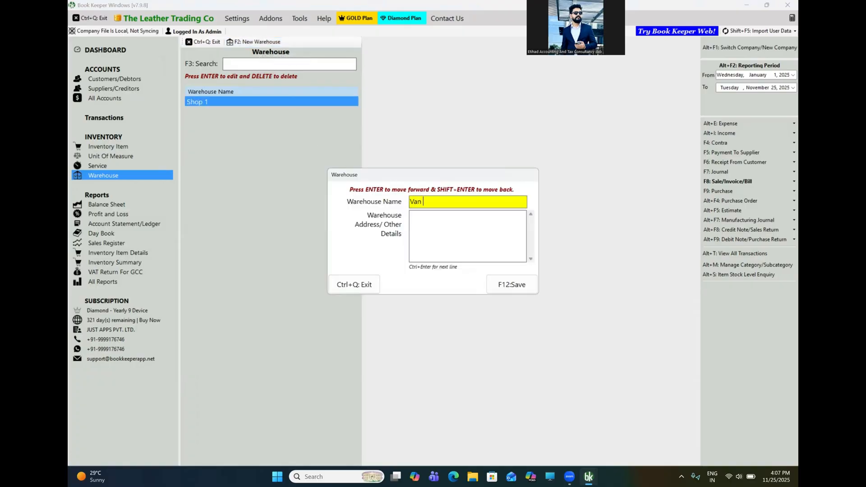
text(1256)
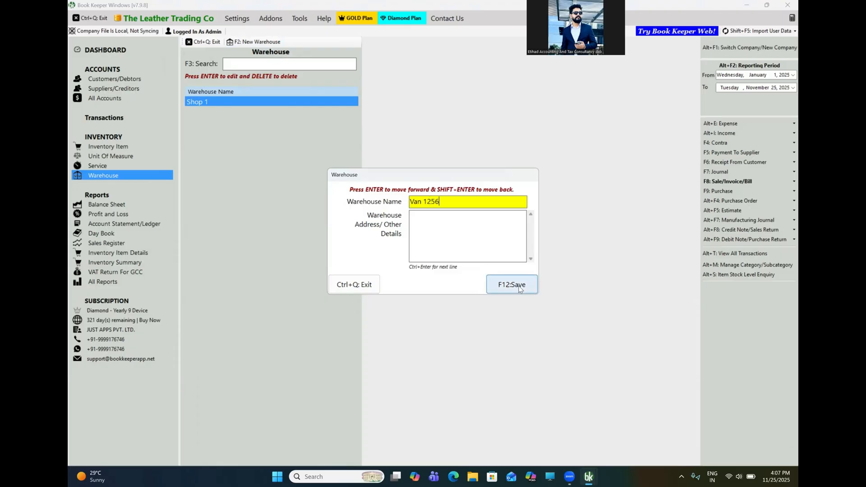
click(501, 283)
click(466, 269)
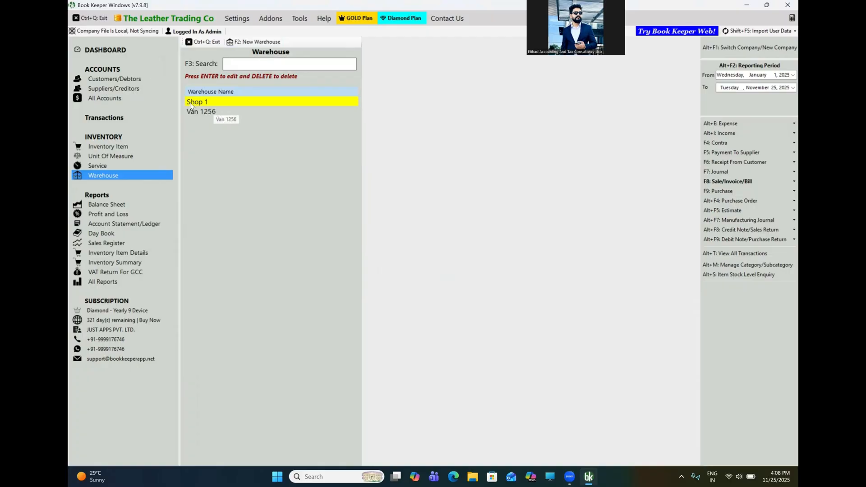
click(116, 49)
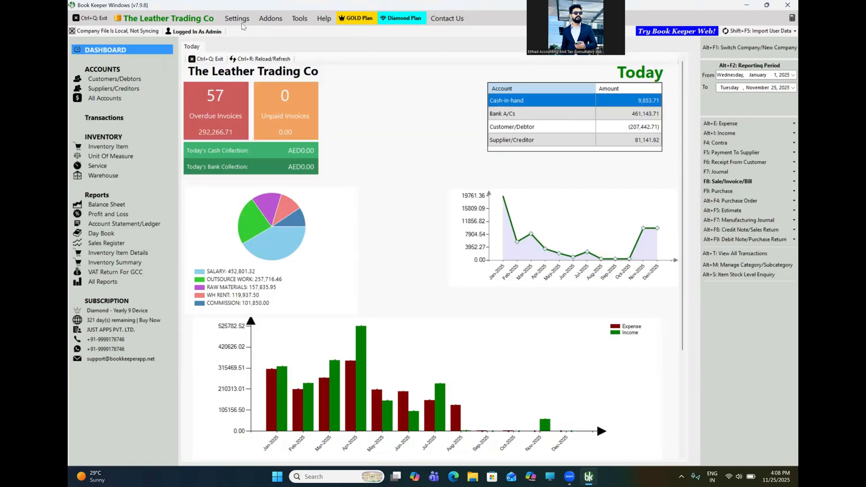
- In User Management, enter the new username sales1 and a password
click(236, 18)
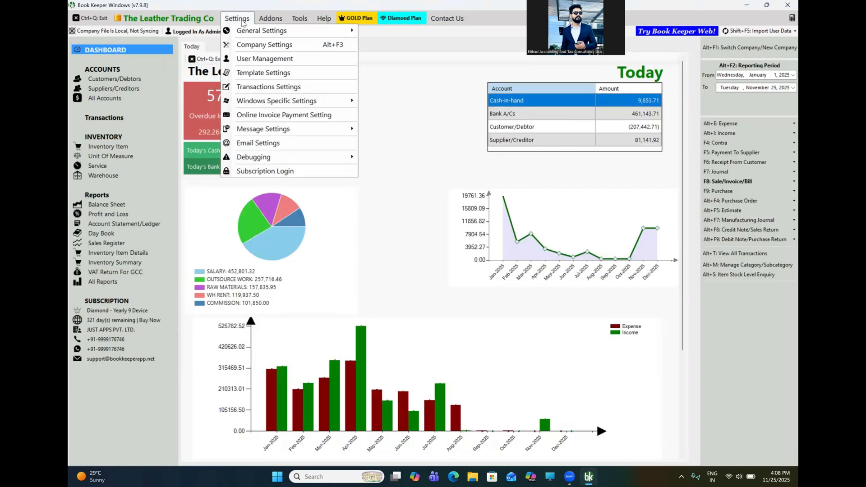
click(251, 60)
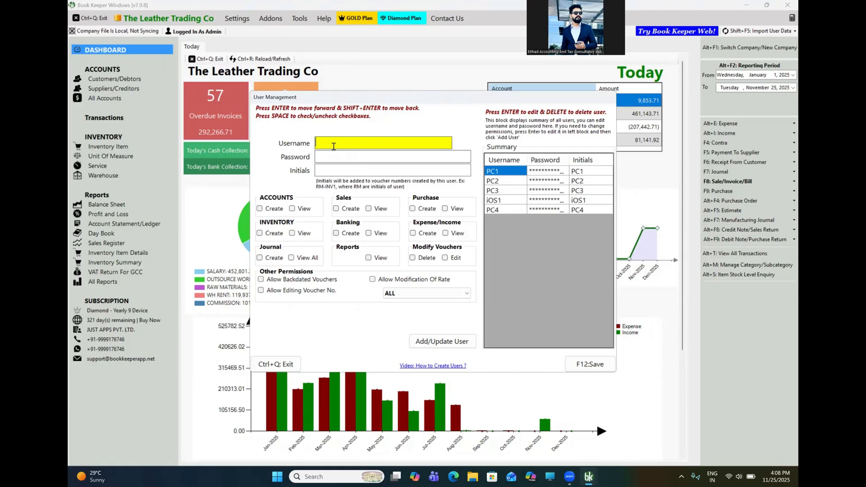
text(Sales)
key(BackSpace)
key(BackSpace)
key(BackSpace)
key(BackSpace)
key(BackSpace)
text(sales1)
click(326, 159)
text(123)
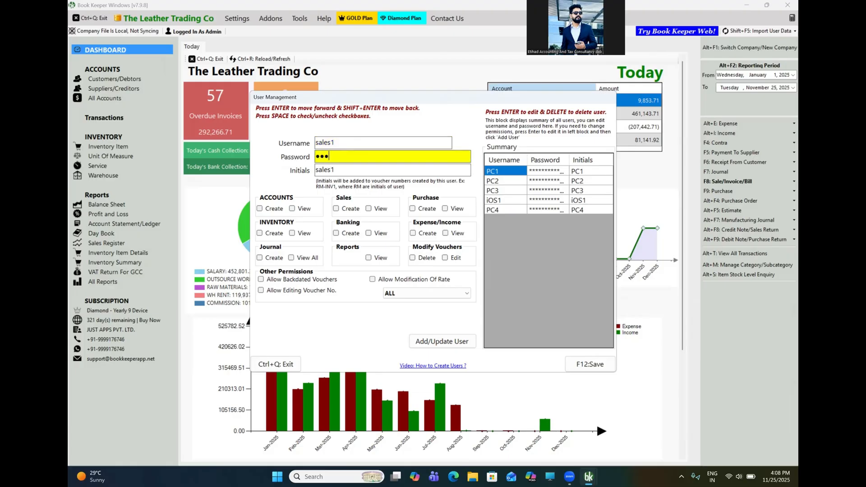
- Grant Accounts Create/View, Sales Create and rate modification, restrict to Van 1256, and add the user
click(260, 209)
click(292, 209)
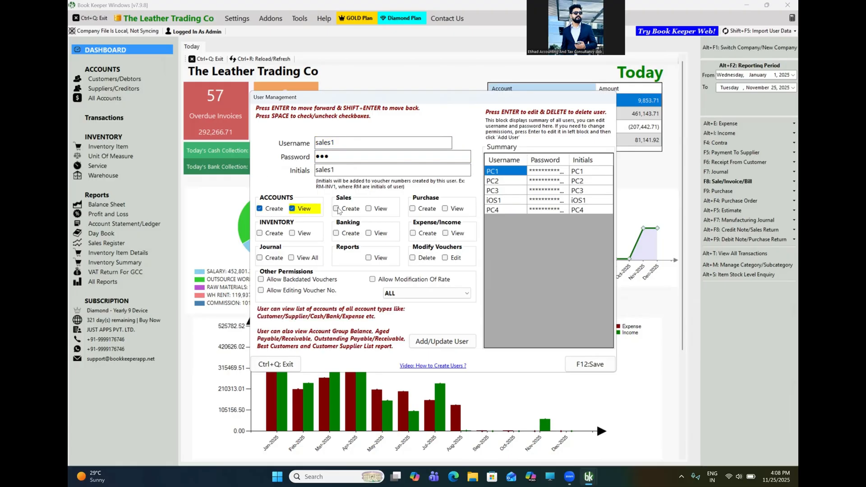
click(336, 208)
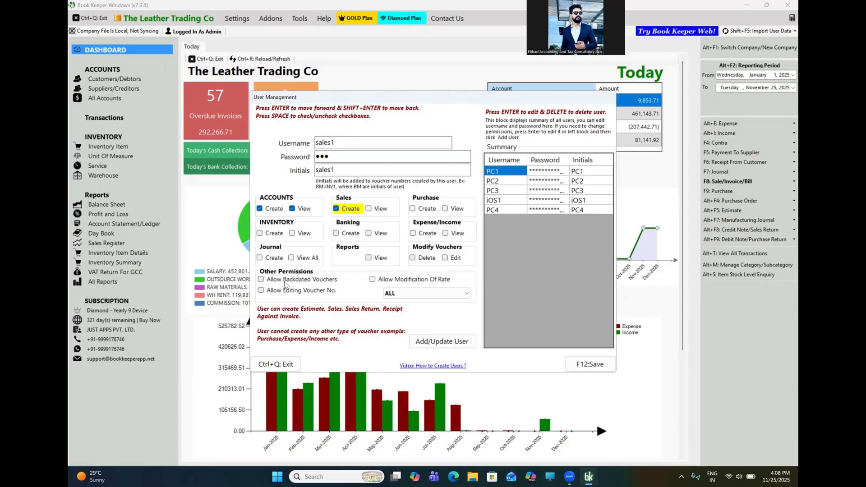
click(383, 280)
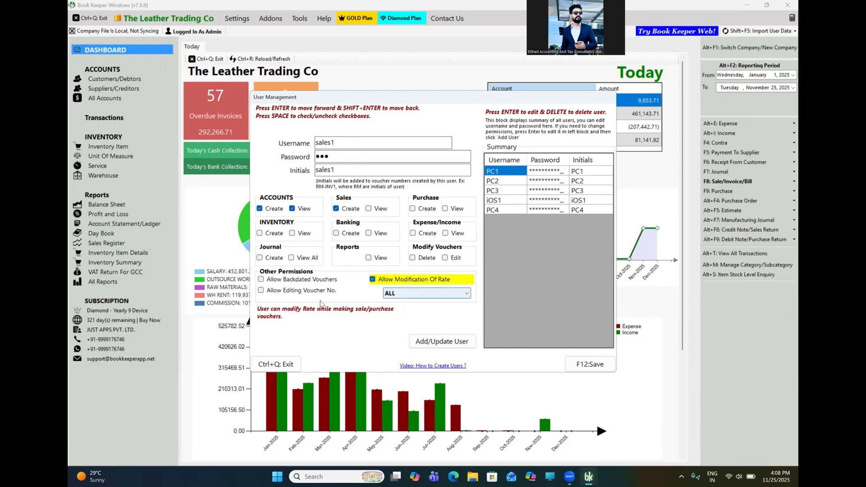
click(437, 295)
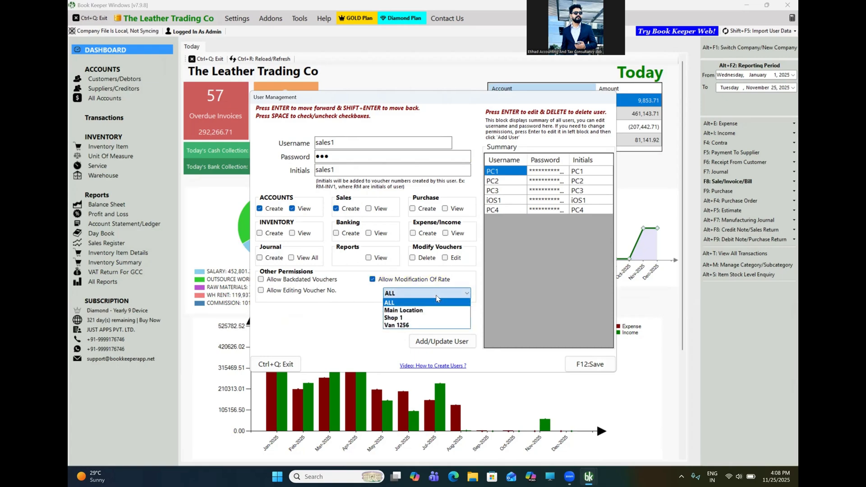
click(405, 324)
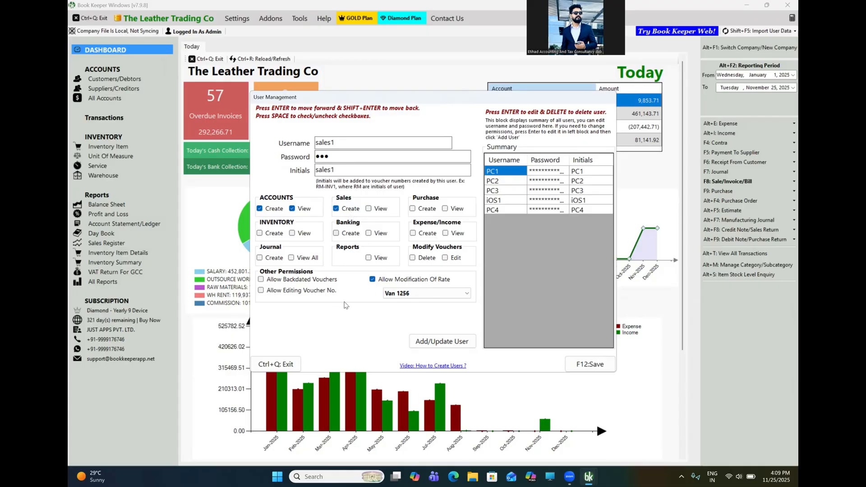
click(423, 341)
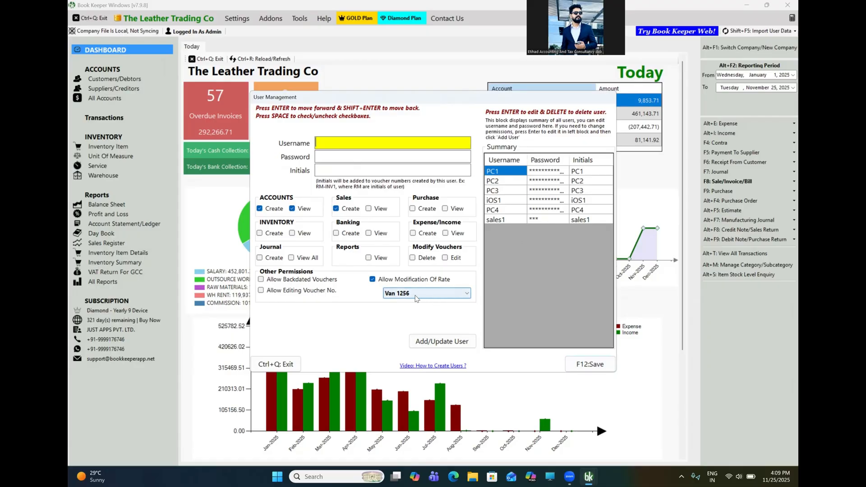
- Save the User Management changes and dismiss the Changes saved message
click(590, 365)
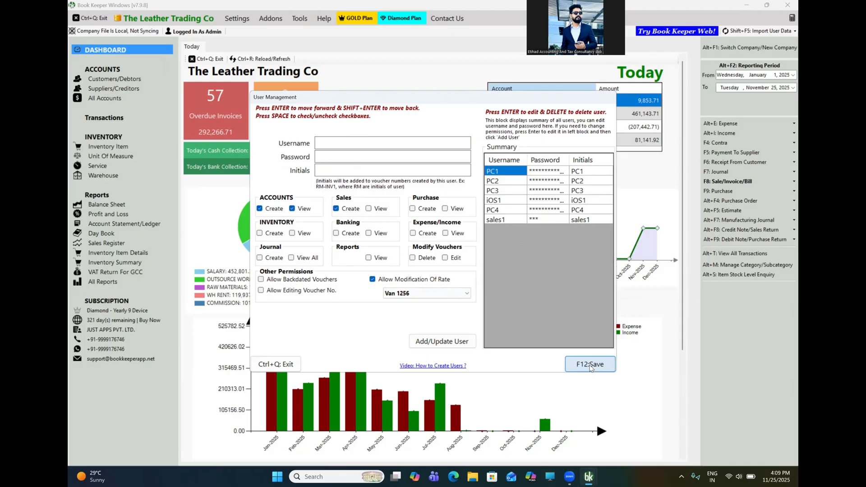
click(583, 369)
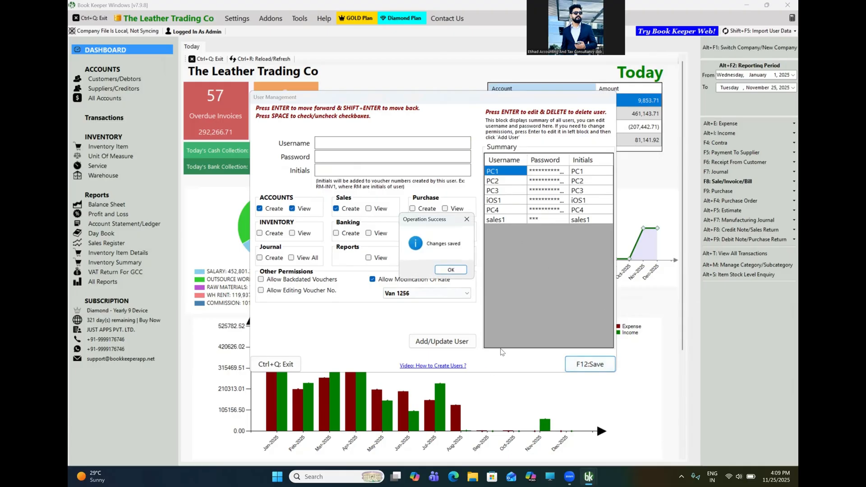
click(451, 270)
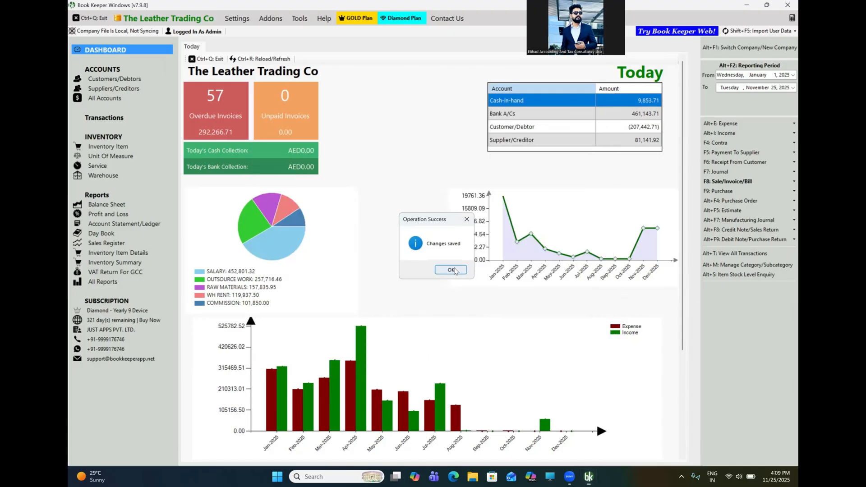
- Start a new purchase and add the sofa reupholstery item with warehouse Main Location
click(721, 191)
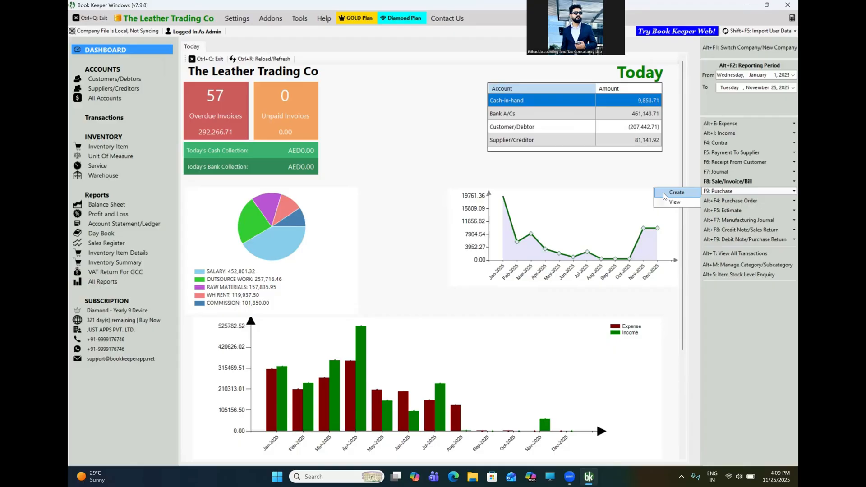
click(663, 194)
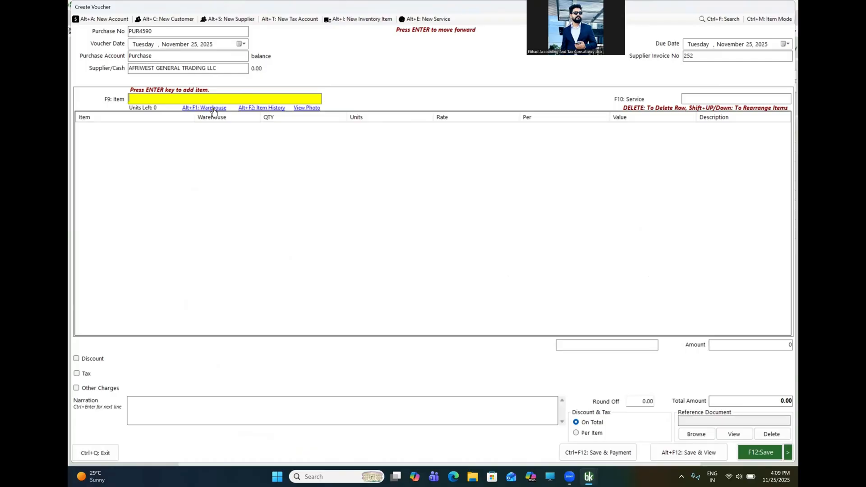
text(lea)
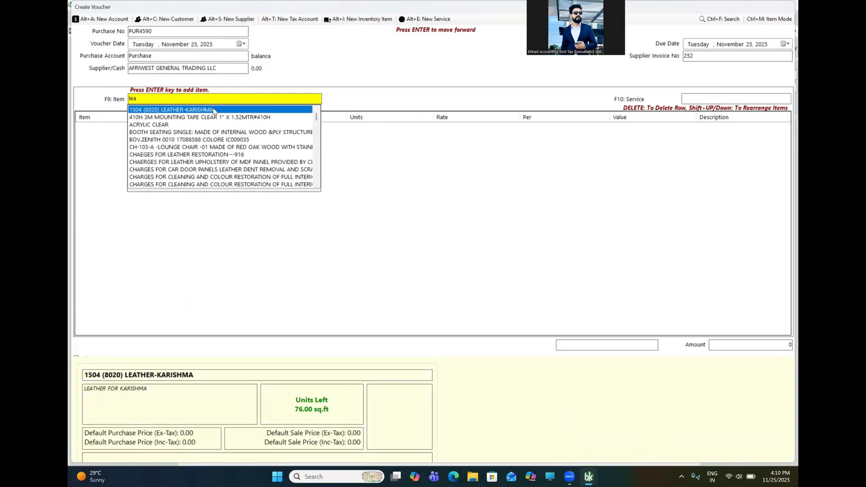
key(Return)
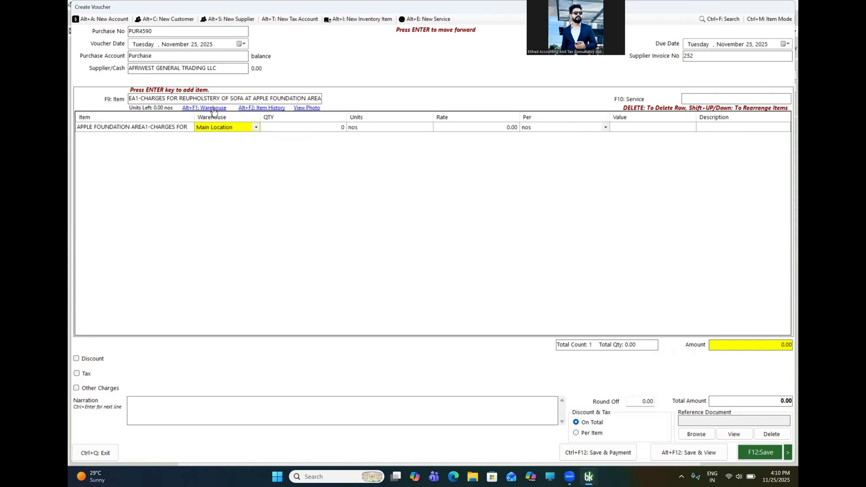
click(257, 129)
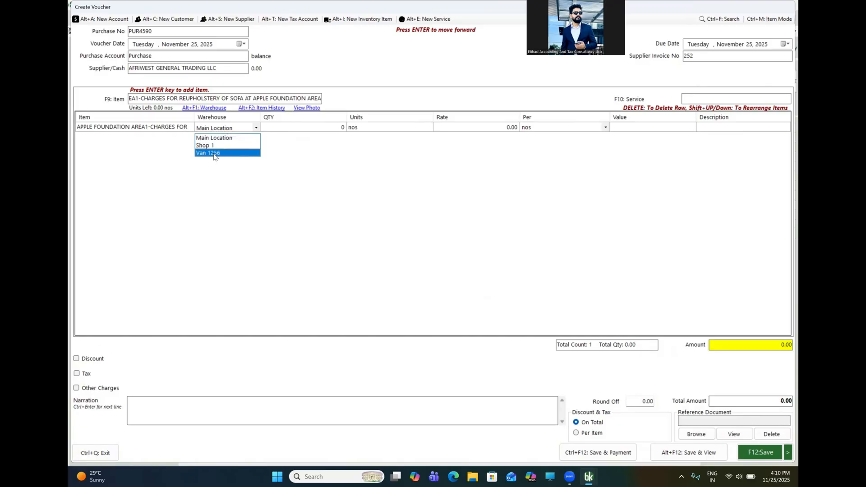
click(214, 154)
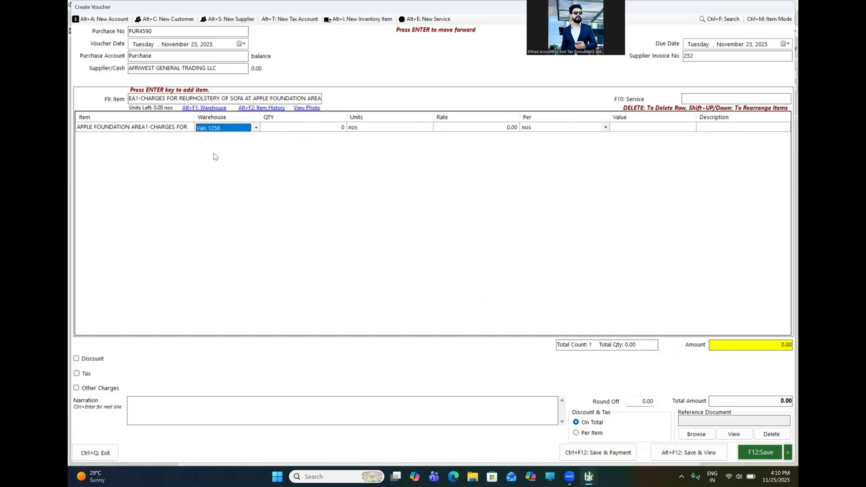
click(256, 128)
click(235, 139)
key(Return)
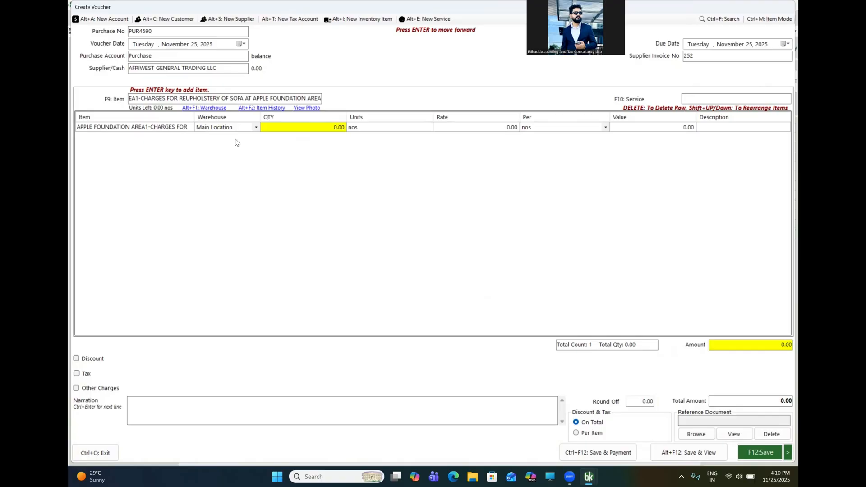
- Enter quantity 100 at rate 2,500, then save and view purchase PUR4590
text(100)
key(Return)
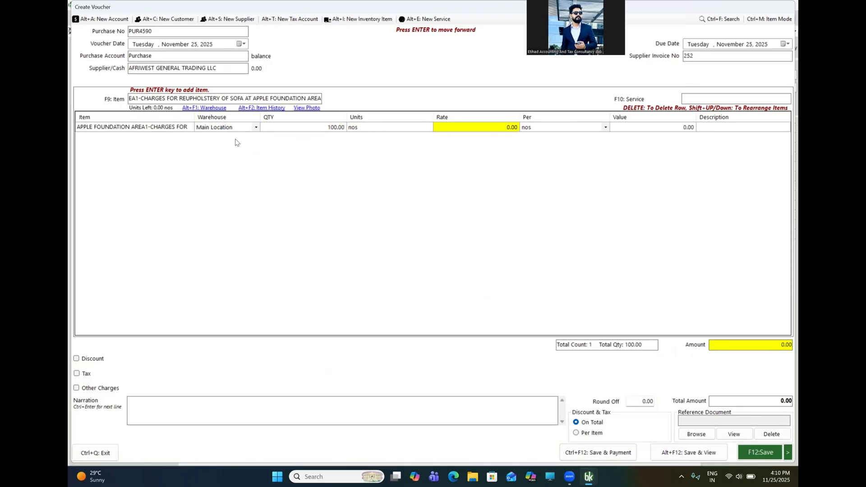
text(1500)
key(Return)
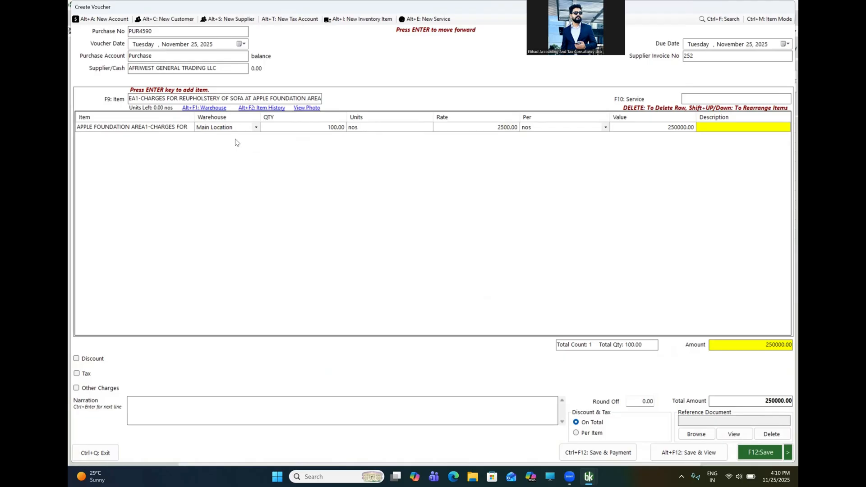
key(Return)
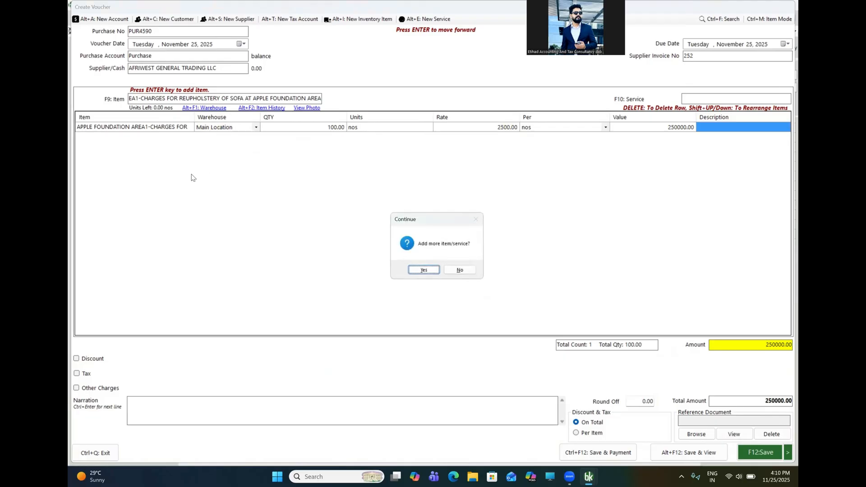
key(Return)
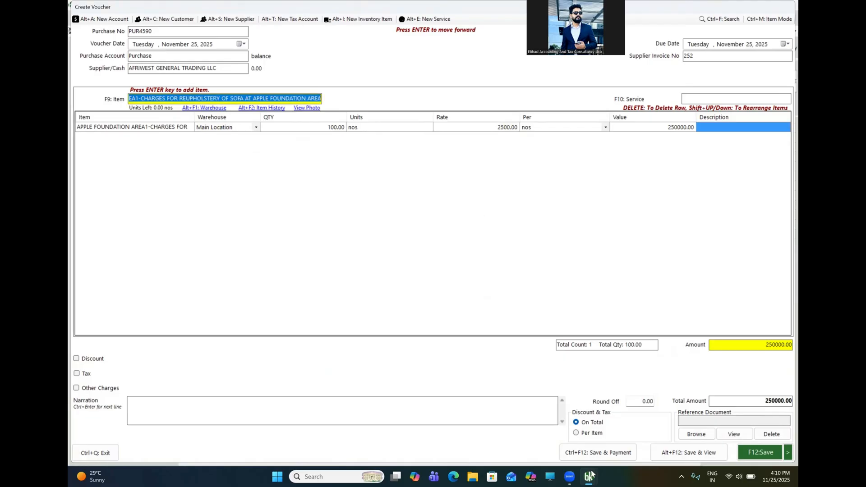
click(697, 453)
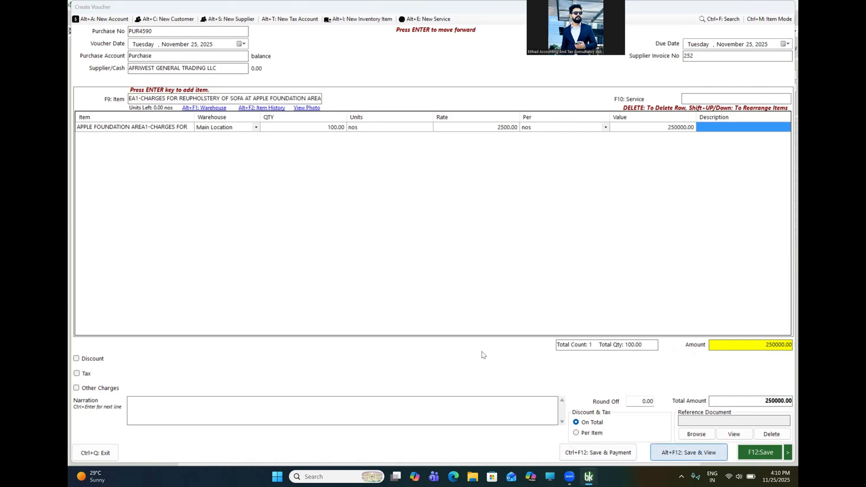
click(455, 269)
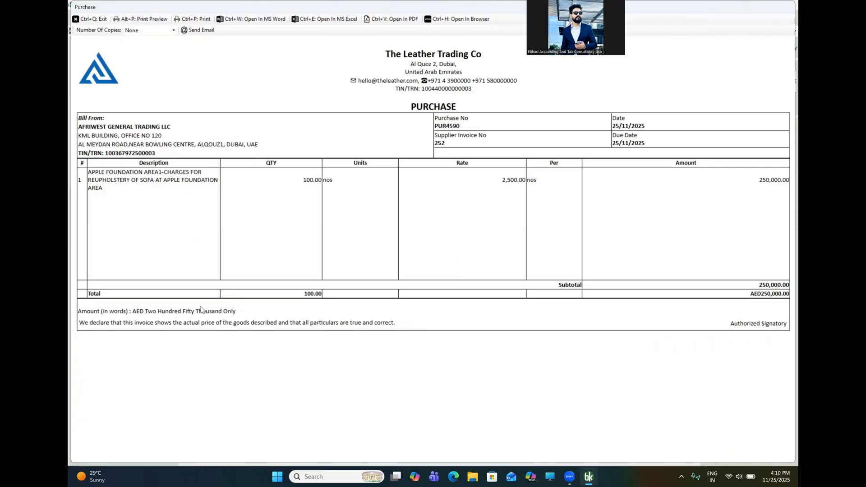
- Close the purchase preview and start a new Inventory Transfer stock journal
key(ctrl+q)
key(ctrl+q)
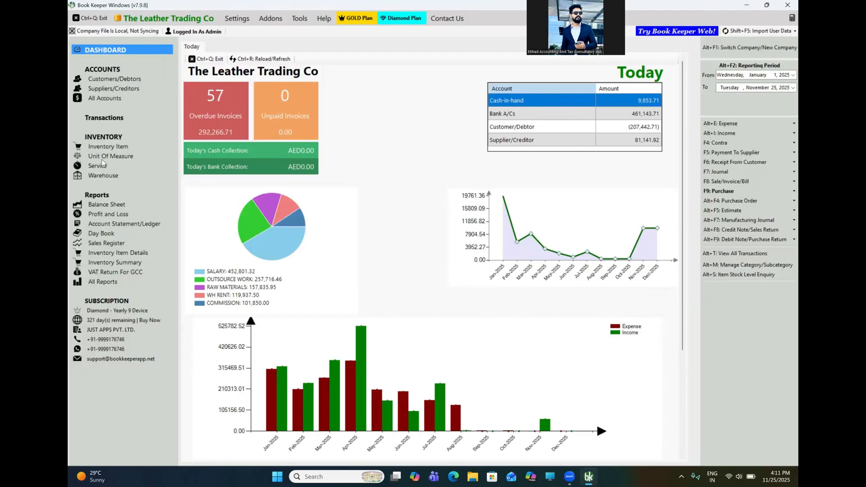
click(99, 120)
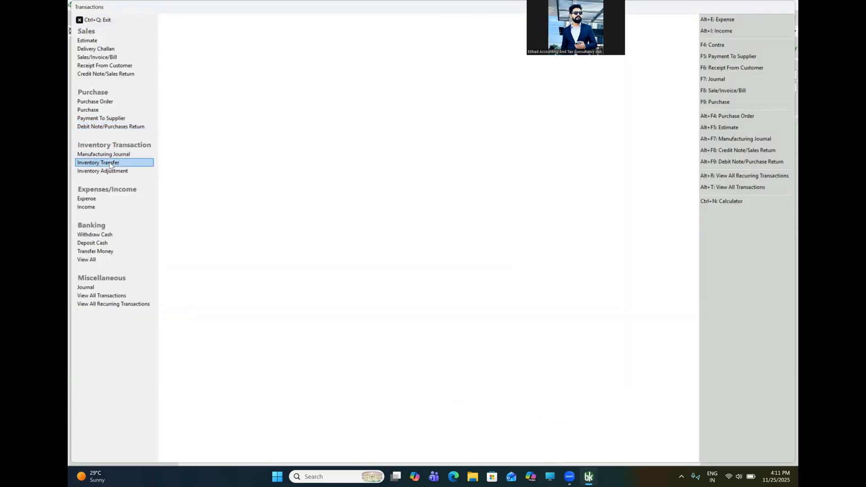
click(110, 165)
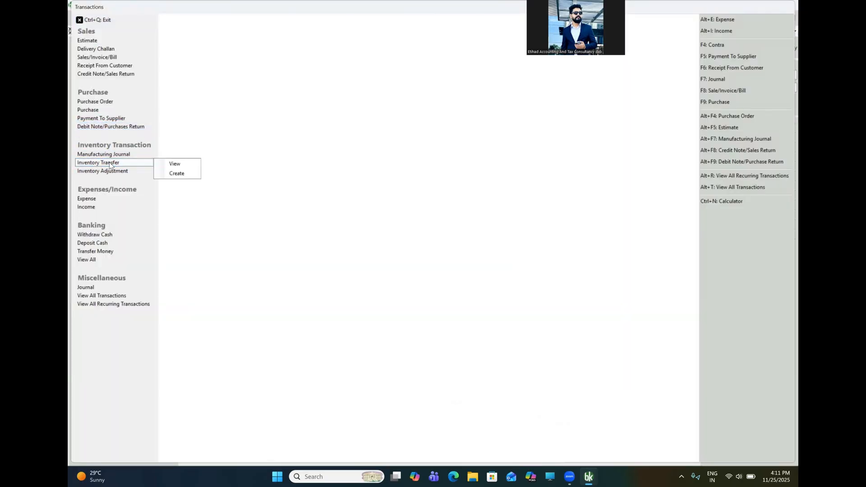
click(179, 175)
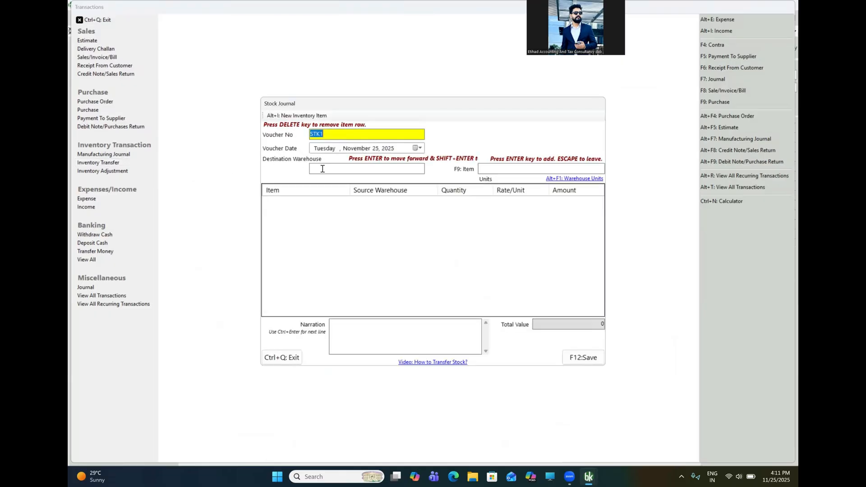
- Set the destination warehouse to Van 1256 and add the sofa item to the transfer
click(322, 168)
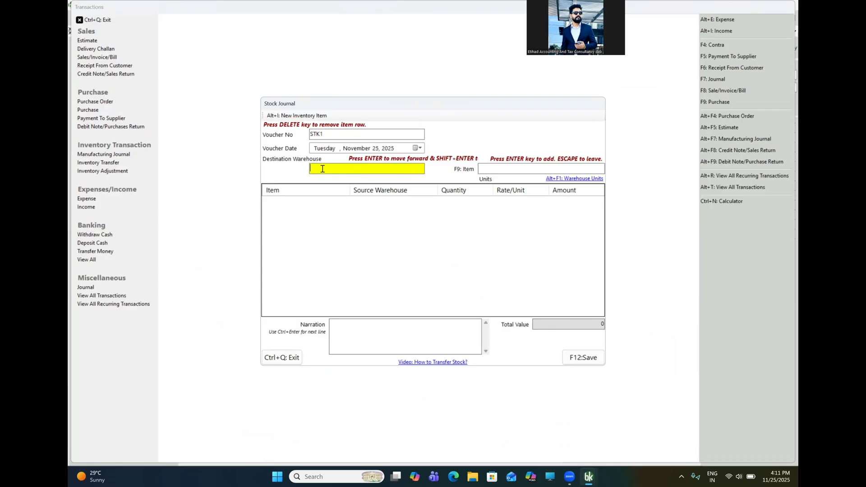
text(Van 7256)
key(Down)
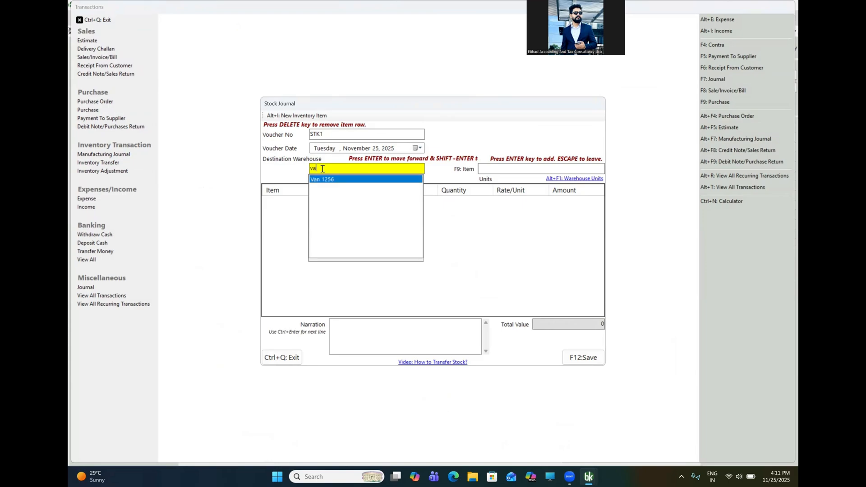
key(Return)
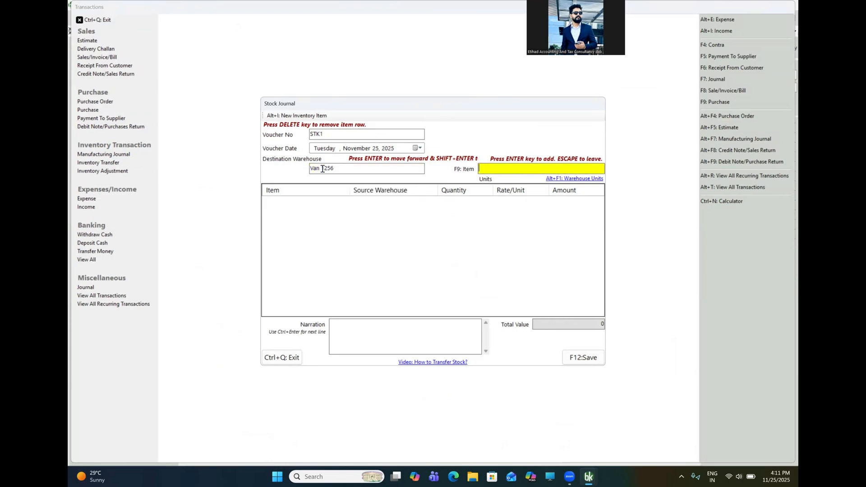
text(sofa)
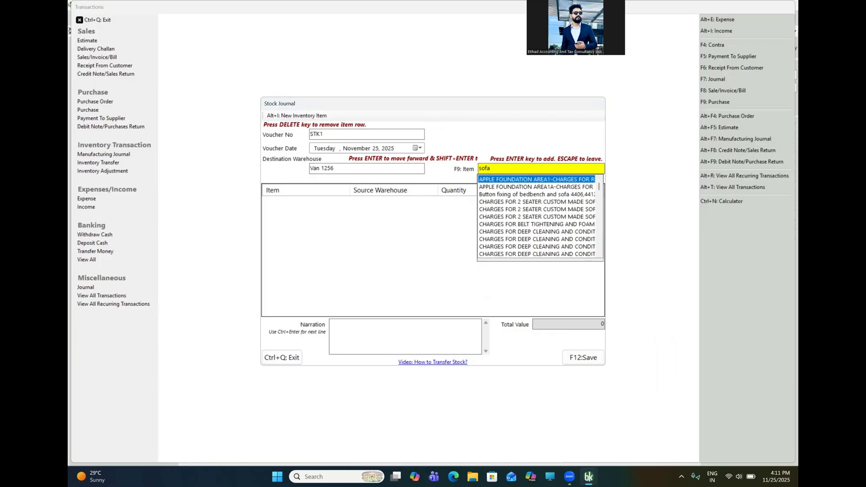
key(Return)
key(Return)
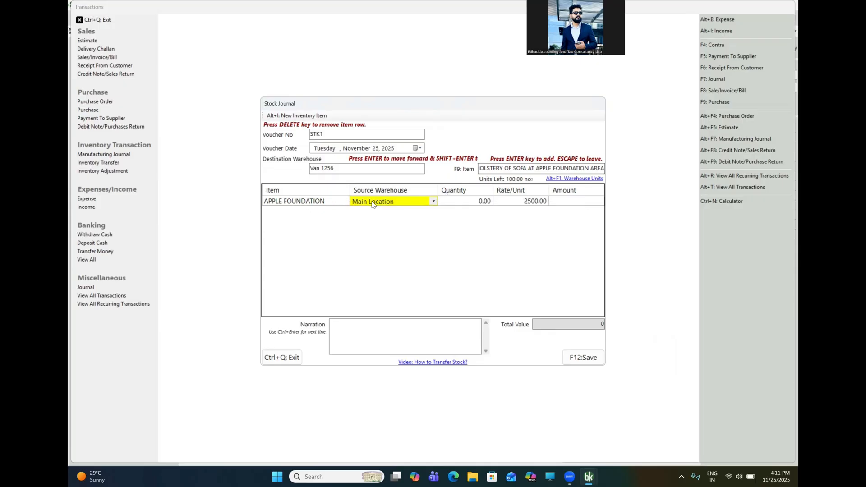
- Enter a transfer quantity of 25 and save stock journal STK1
click(481, 202)
text(2)
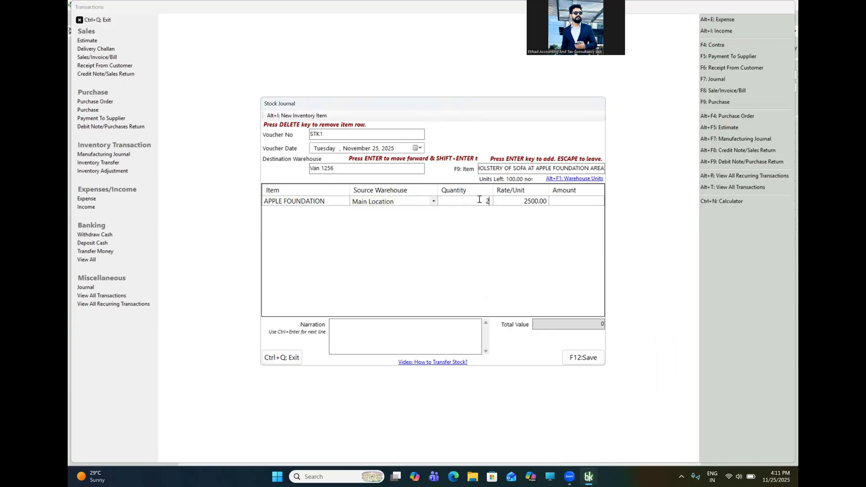
text(5)
key(Return)
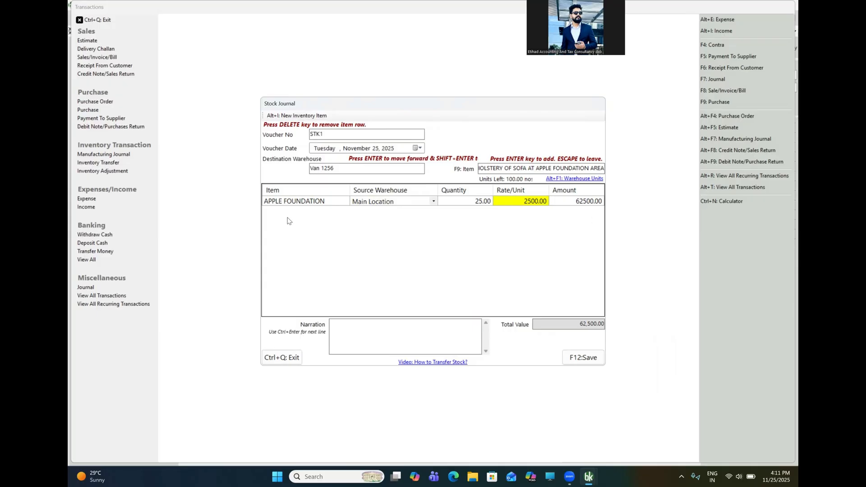
click(582, 359)
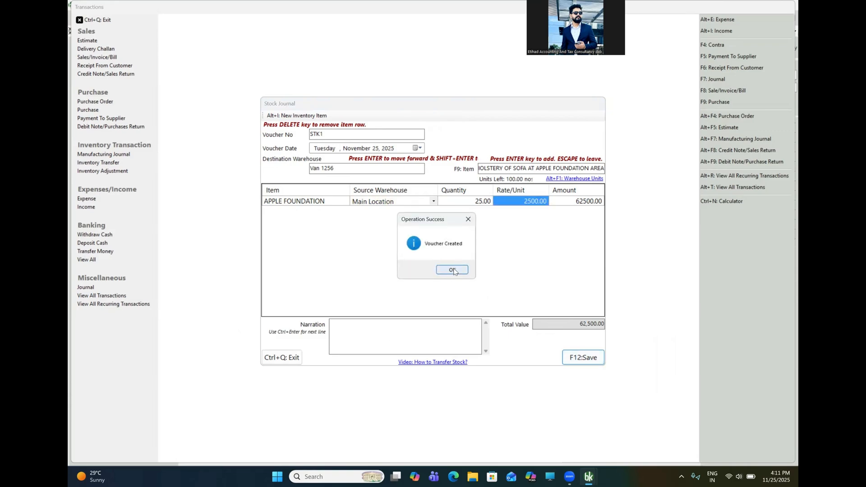
click(454, 271)
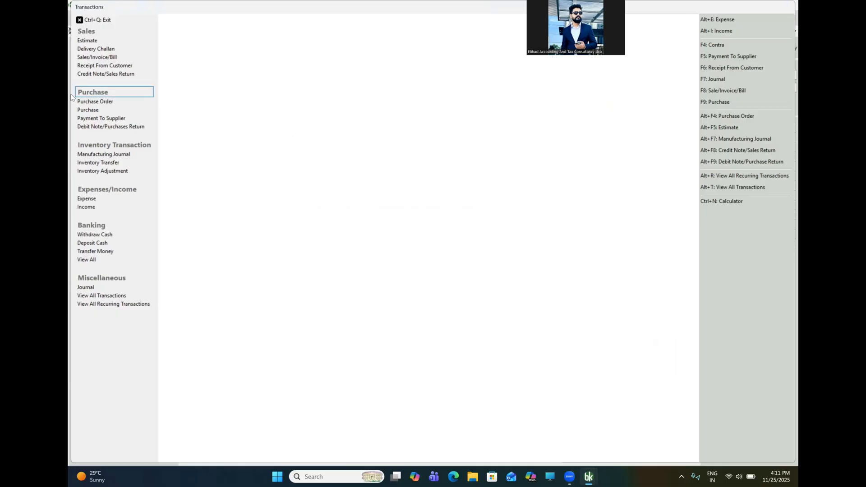
click(105, 162)
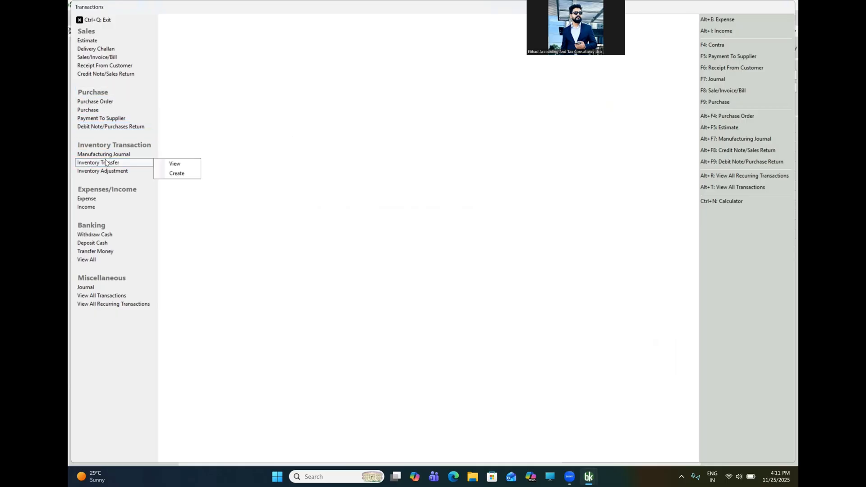
click(175, 164)
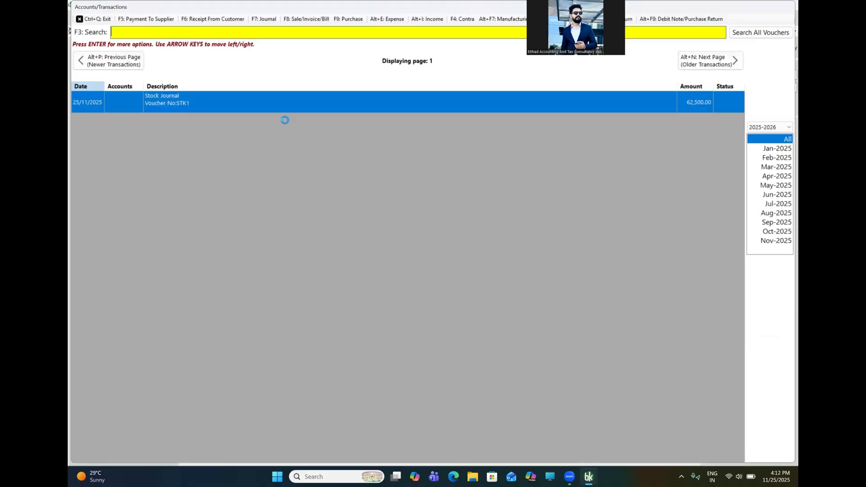
right_click(272, 108)
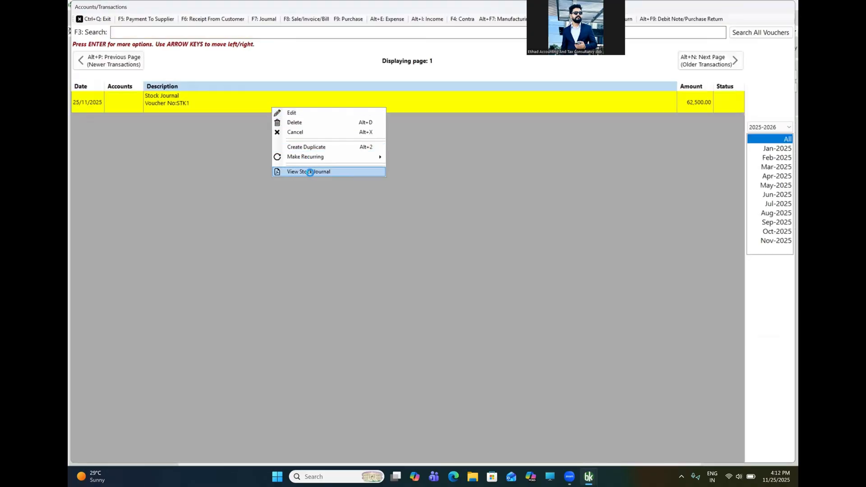
click(309, 173)
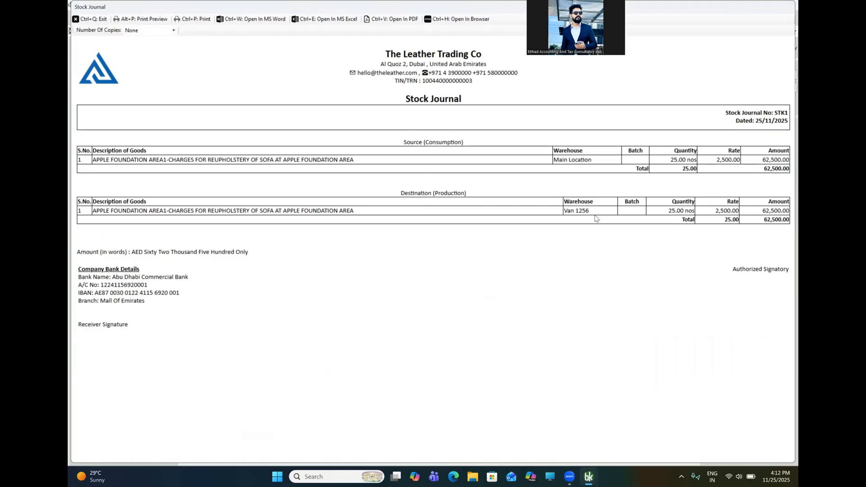
click(89, 19)
click(92, 19)
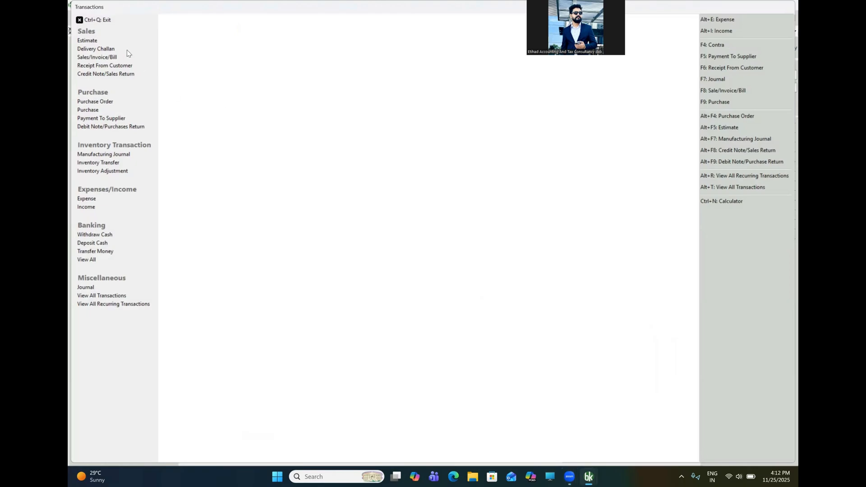
- Open Inventory Summary with warehouse details as Warehouse-Wise Item Summary, limited to Van 1256
click(101, 20)
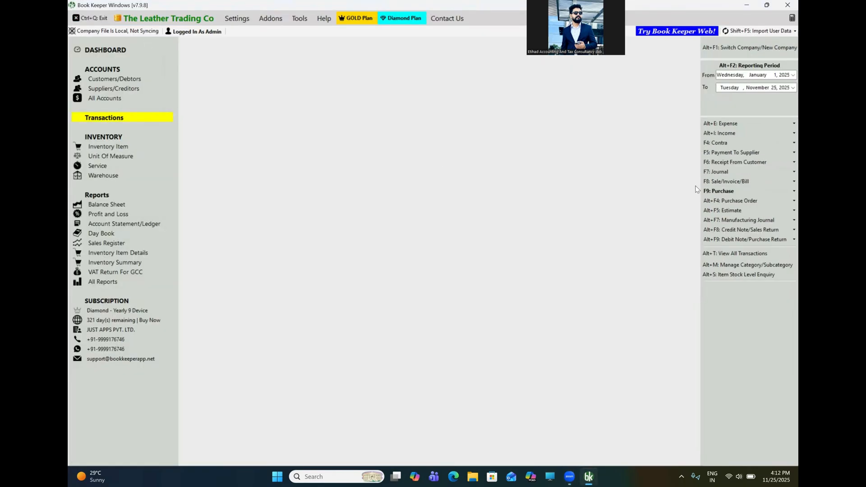
click(106, 282)
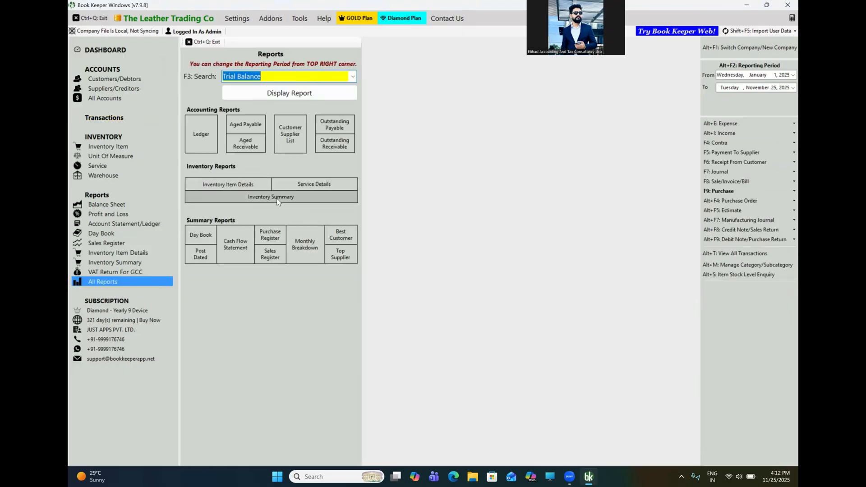
click(277, 198)
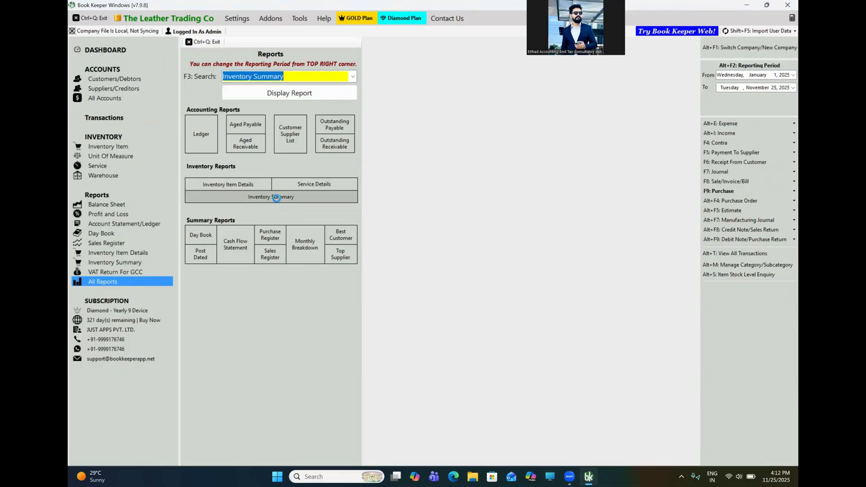
click(277, 199)
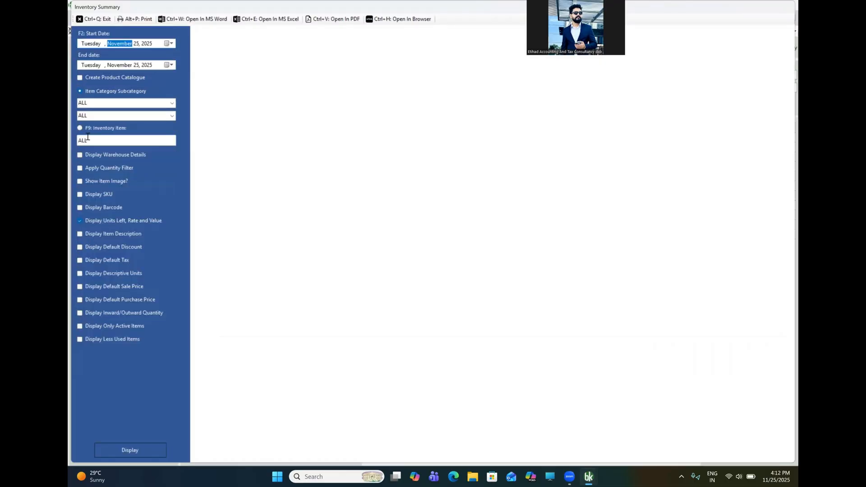
click(99, 156)
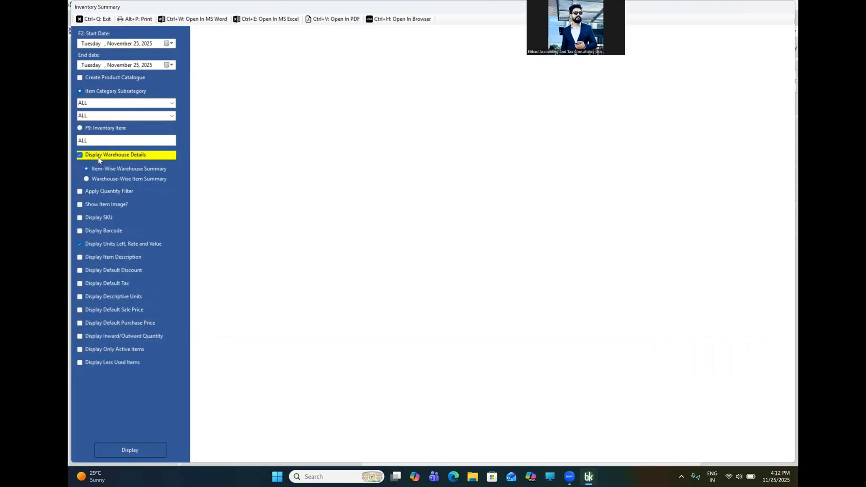
click(141, 179)
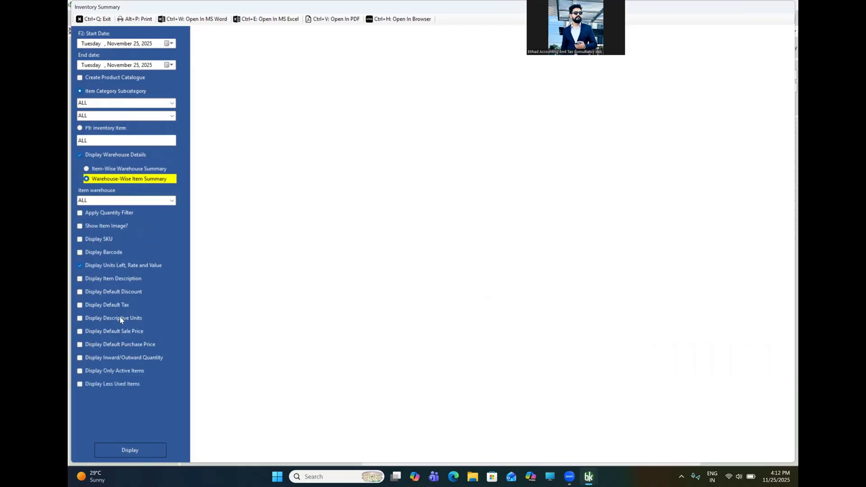
click(172, 201)
click(95, 227)
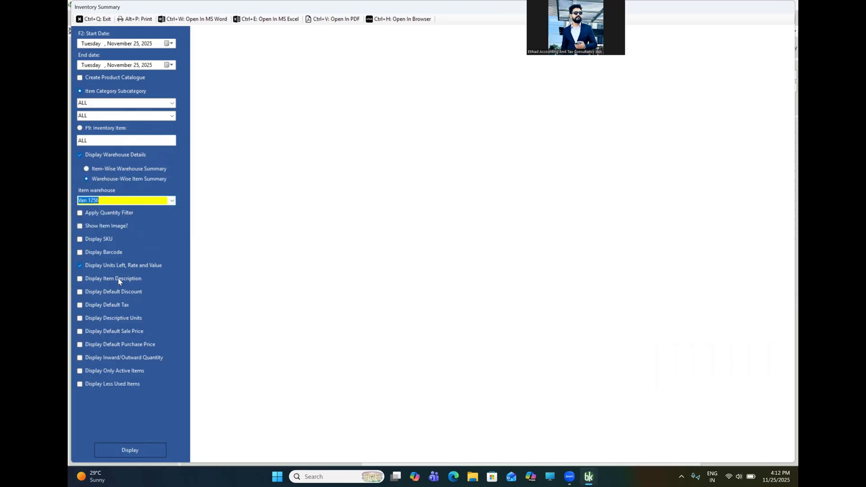
- Display the Inventory Summary for Van 1256, then redisplay it for ALL warehouses
click(130, 450)
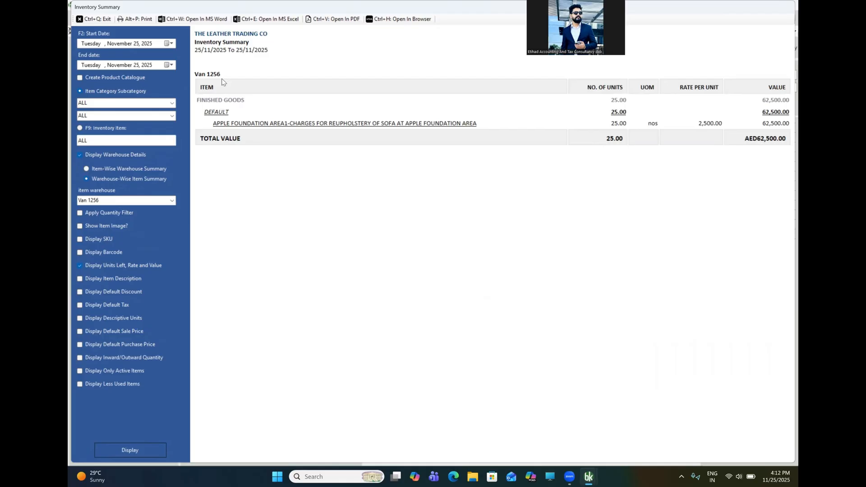
click(171, 200)
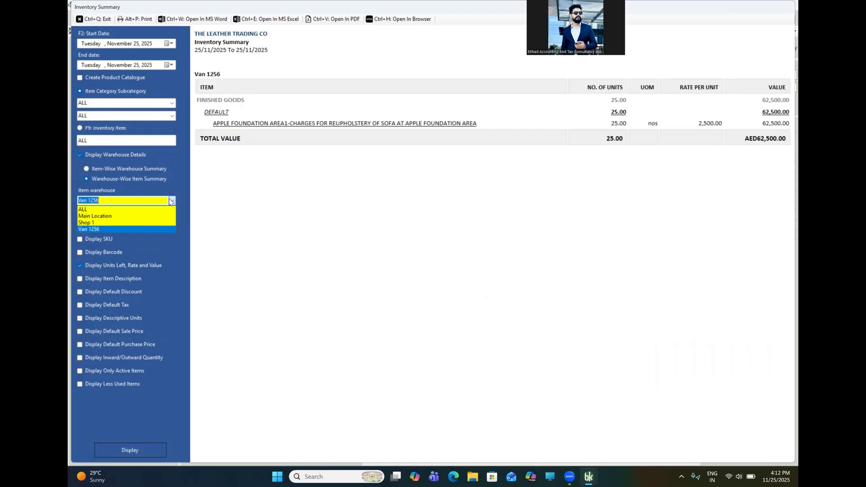
click(115, 211)
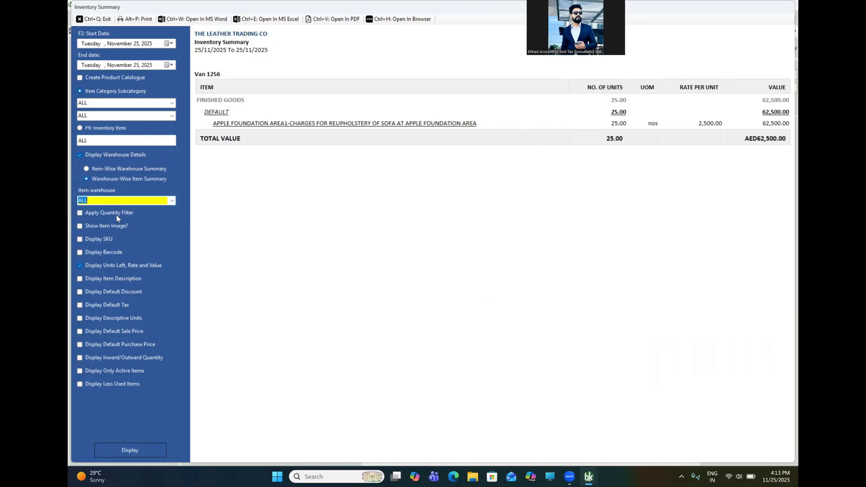
click(135, 447)
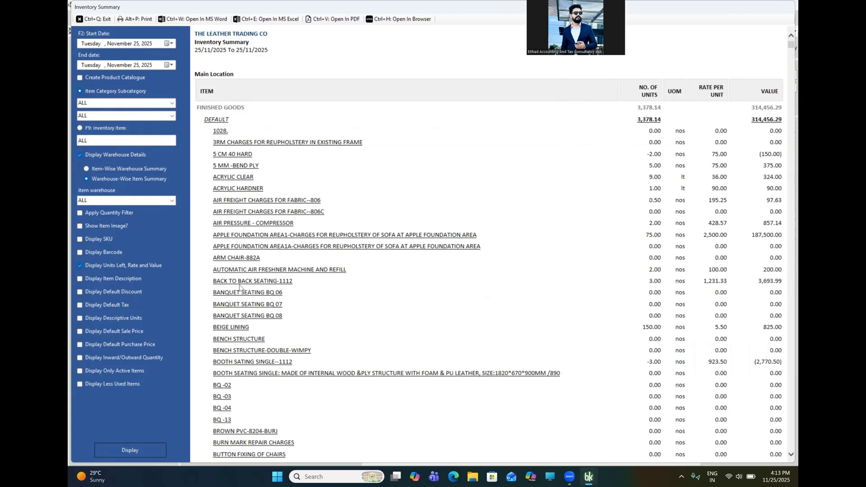
- Scroll through the all-warehouse summary and exit the report
scroll(344, 326, down, 10)
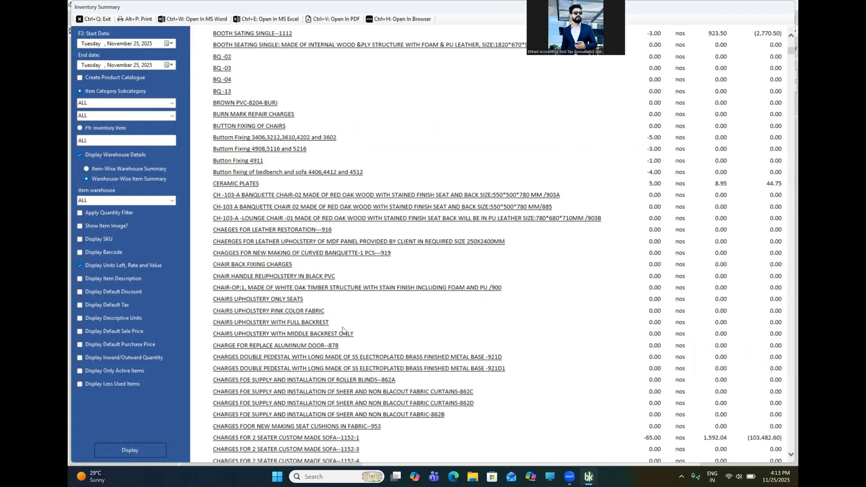
scroll(344, 329, down, 20)
scroll(343, 328, down, 15)
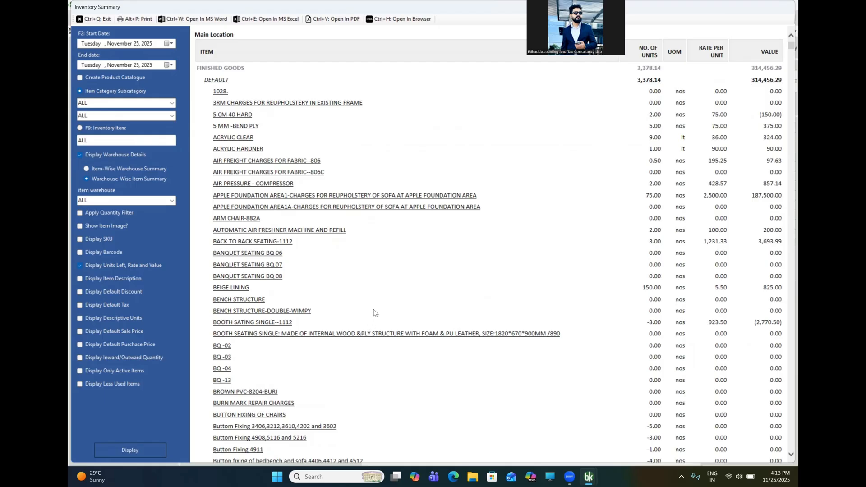
scroll(374, 310, down, 15)
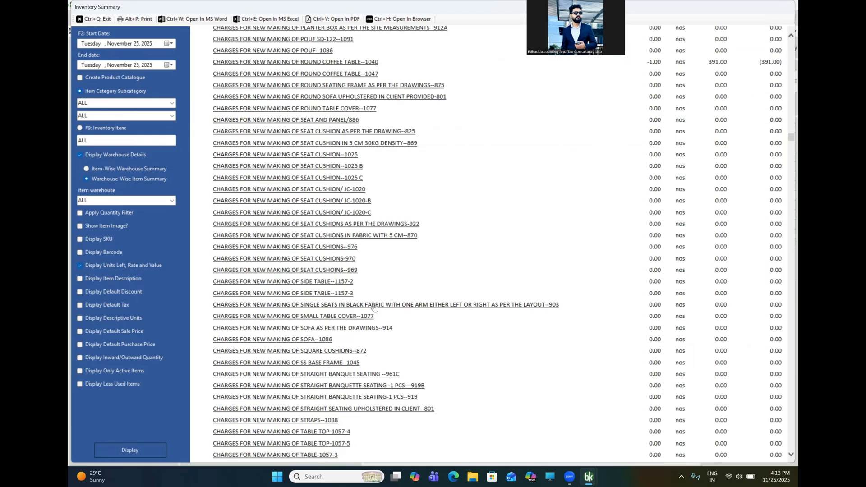
scroll(375, 306, down, 15)
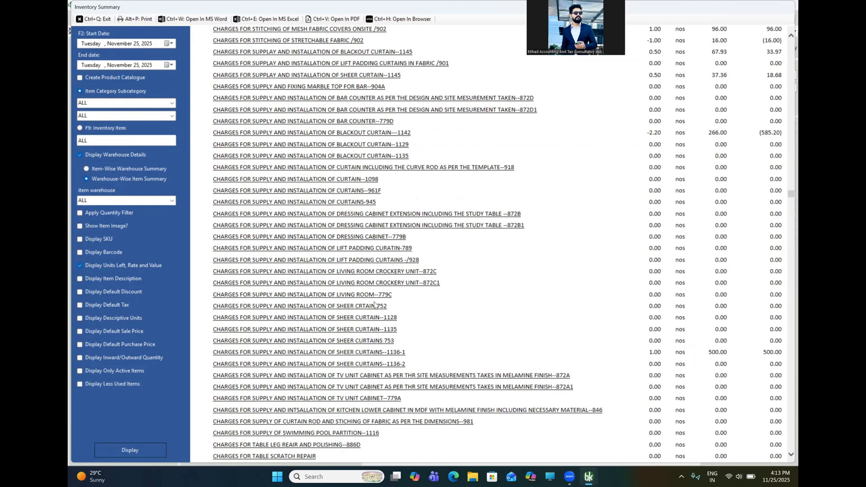
scroll(374, 305, down, 20)
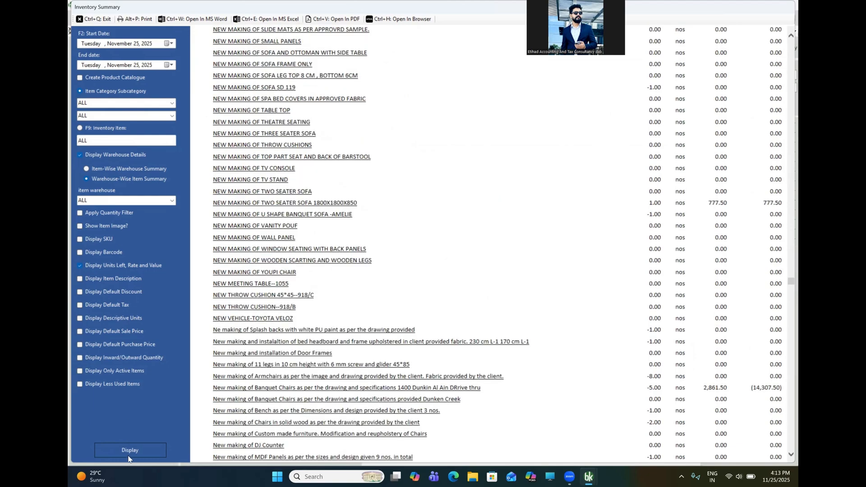
click(94, 19)
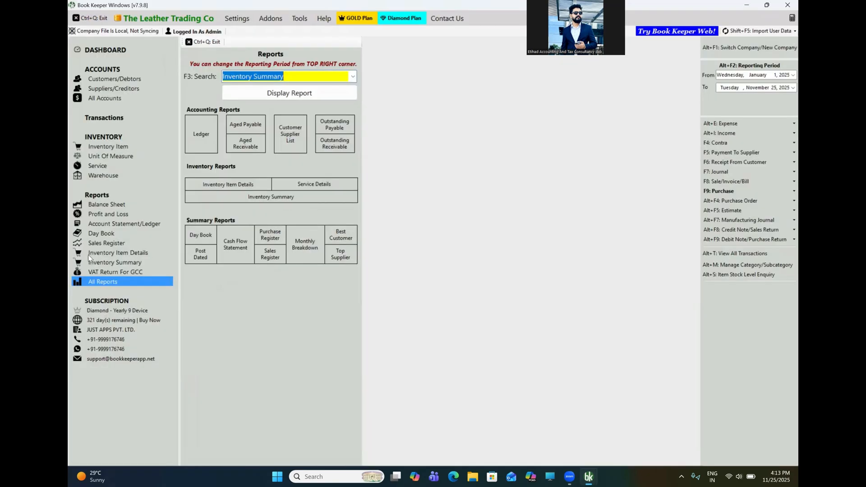
- From the dashboard, create a new F8 sales invoice and go to its Customer/Cash field
click(105, 50)
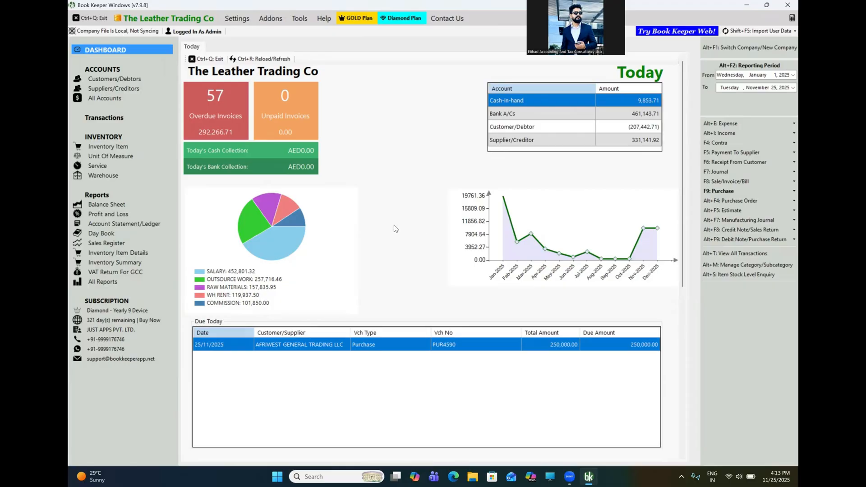
click(728, 182)
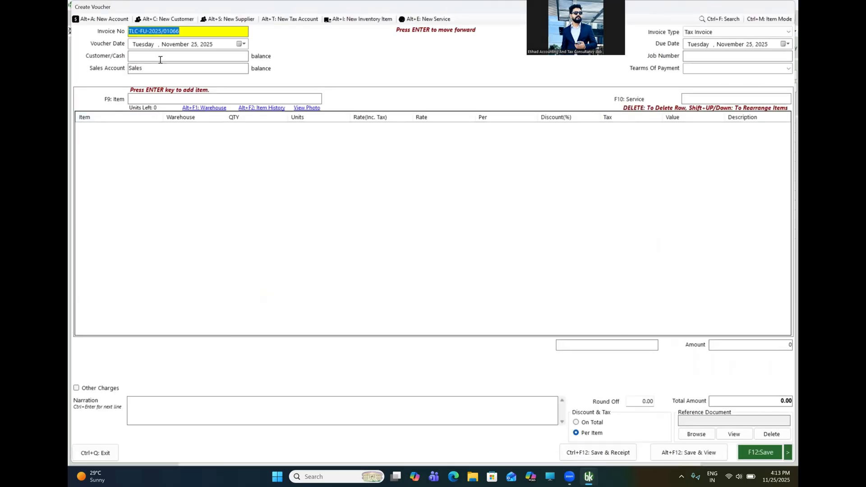
click(155, 59)
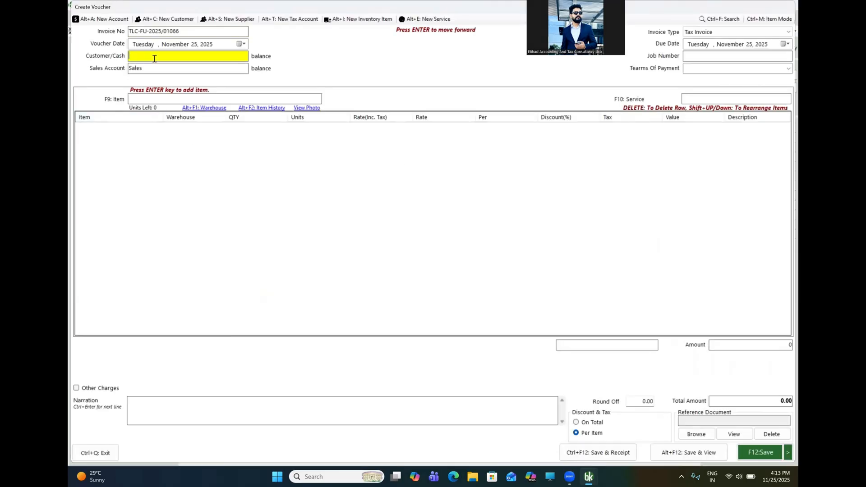
- Select Customer A as the sales invoice customer
text(cu)
key(Down)
key(Return)
key(Return)
key(Return)
key(Return)
key(Return)
key(Return)
key(Return)
key(Return)
key(Return)
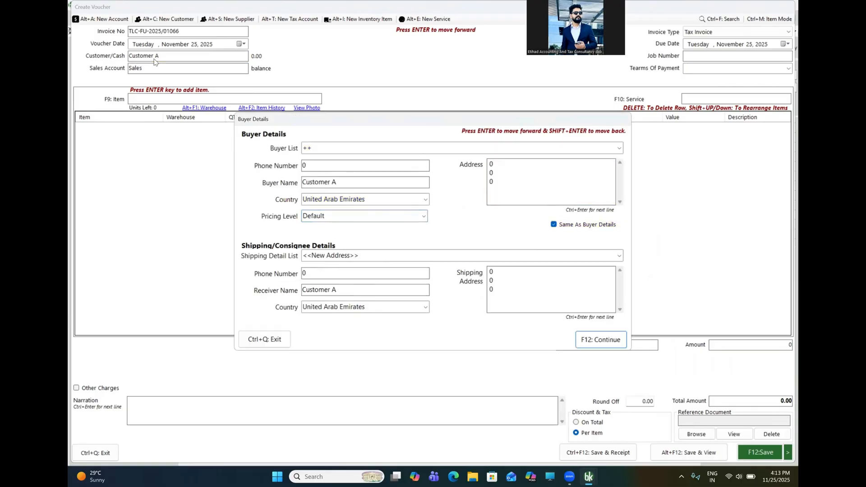
key(Return)
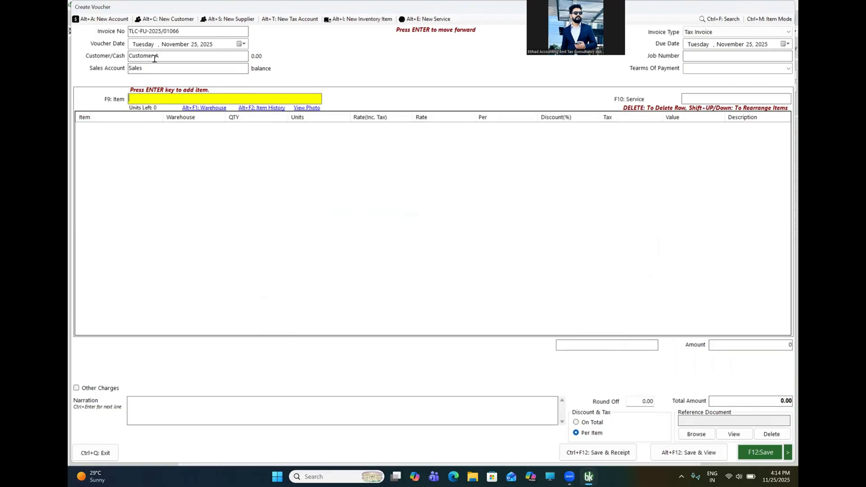
- Add the Apple Foundation sofa item as the invoice's first line
text(sof)
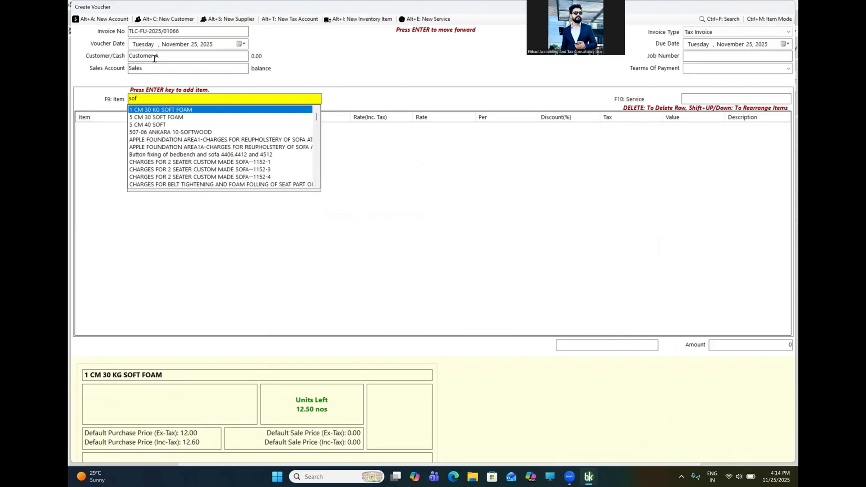
text(a)
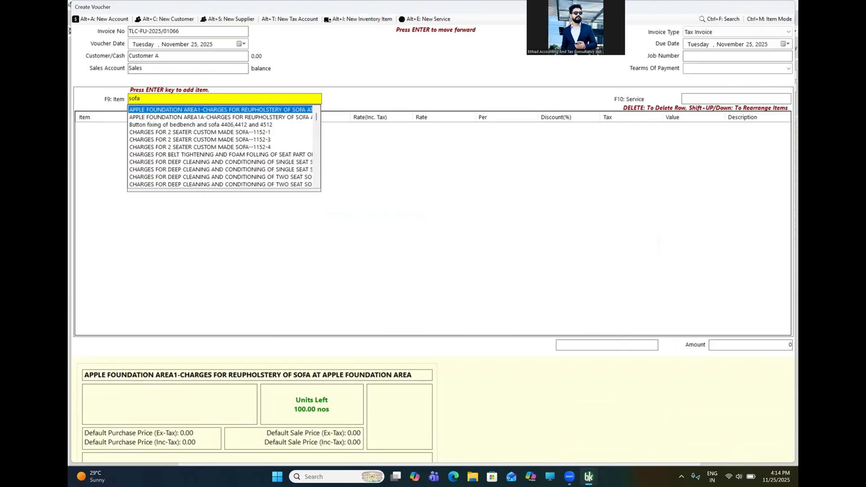
key(Return)
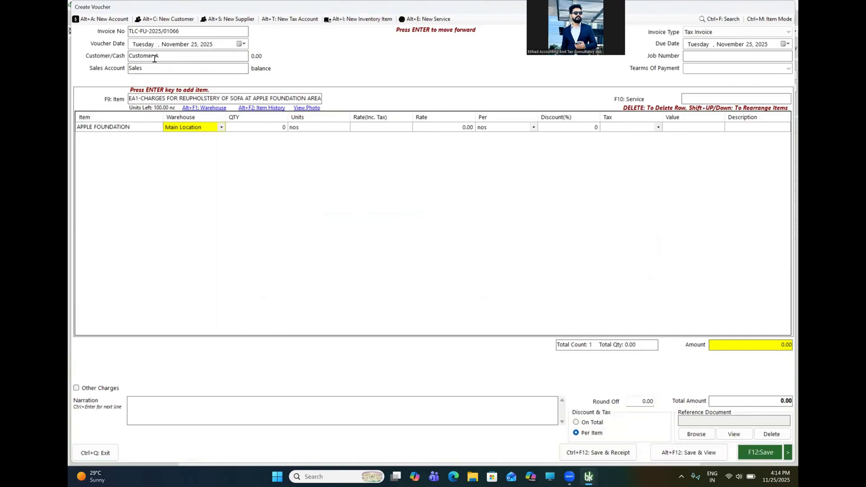
key(Left)
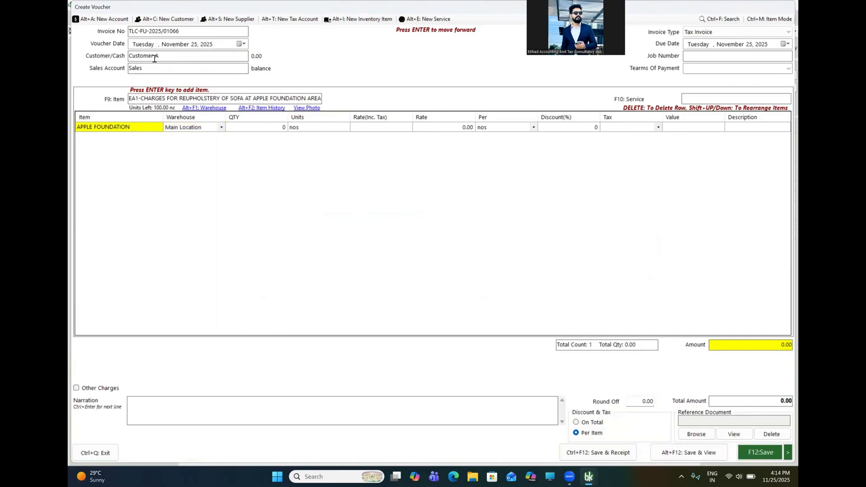
- Check the sofa item's warehouse allocation and item history, closing both views
key(alt+F1)
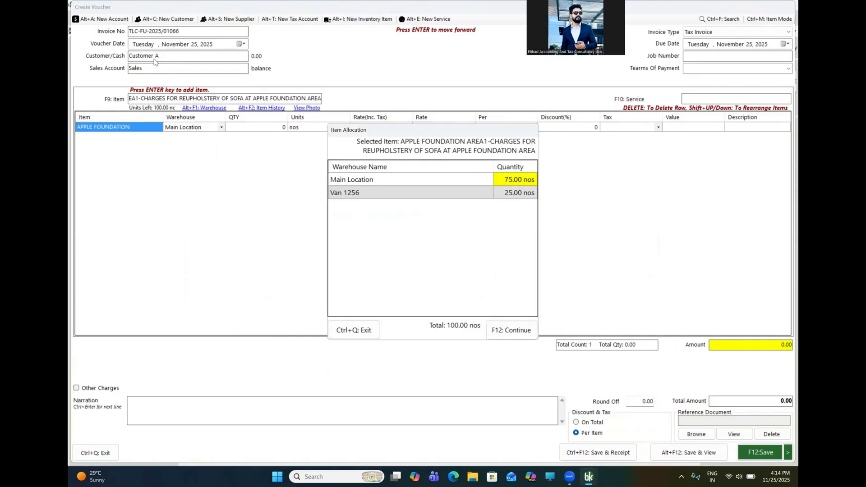
key(ctrl+q)
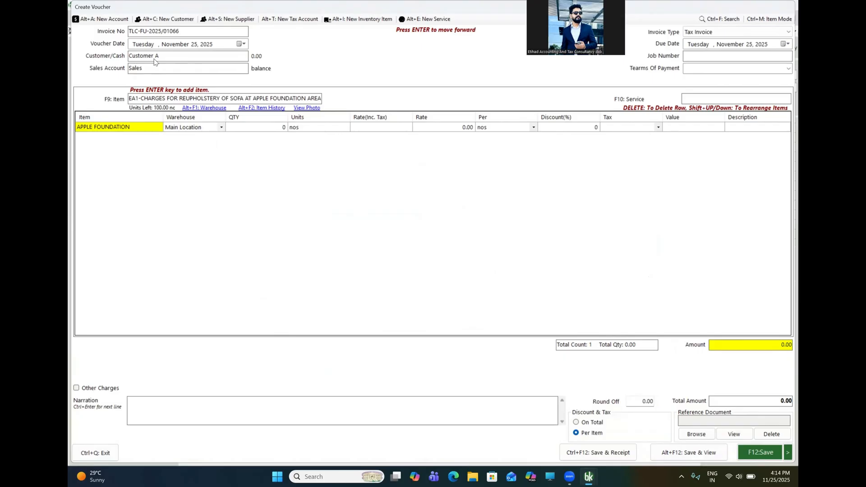
key(alt+F2)
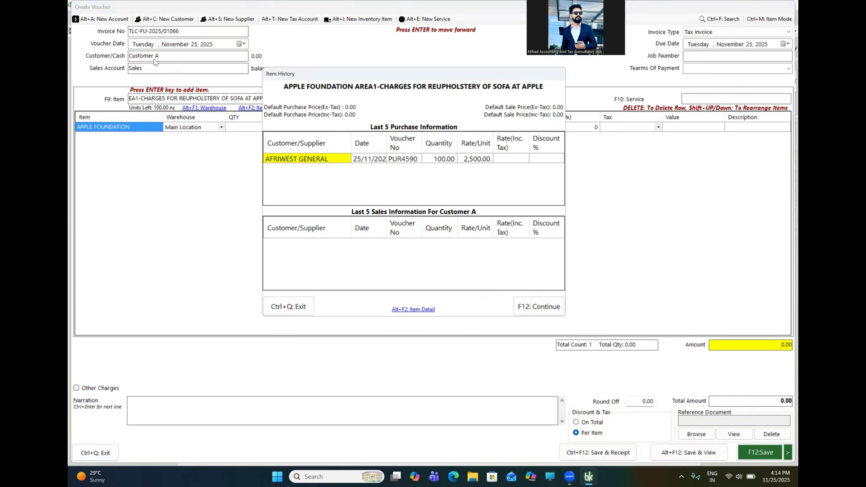
key(ctrl+q)
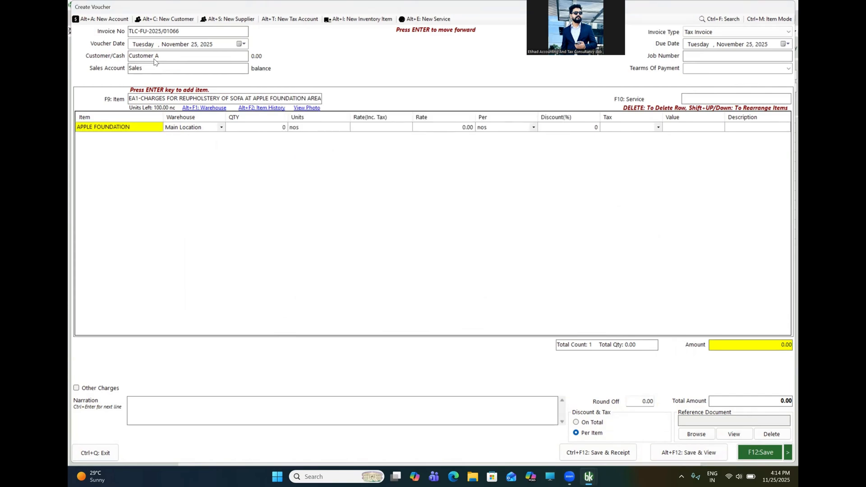
key(Return)
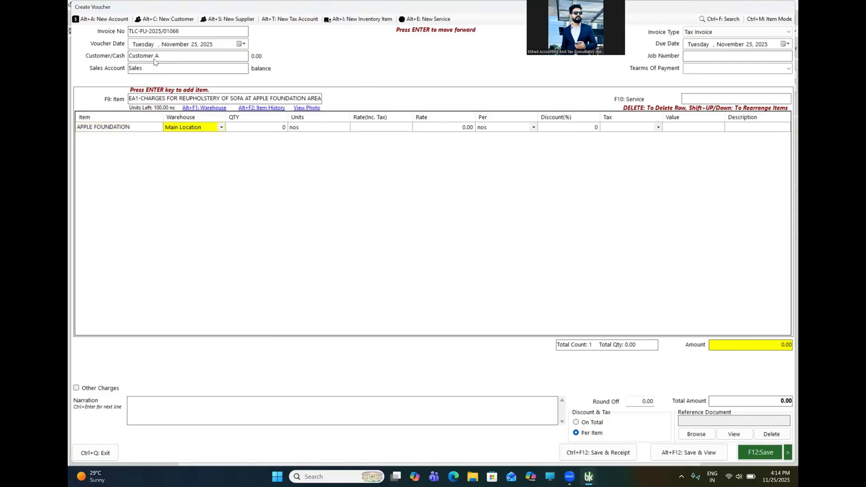
- Set the line to Van 1256, 10 nos at 5,000, then save and view the invoice
key(Down)
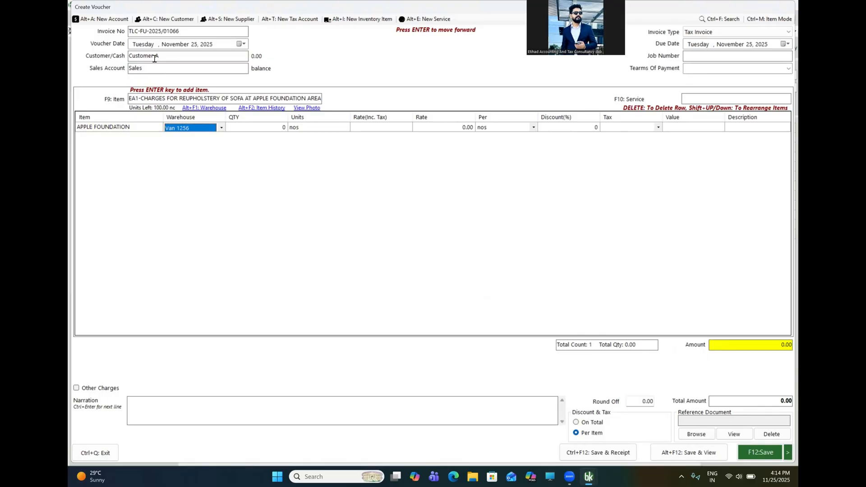
key(Return)
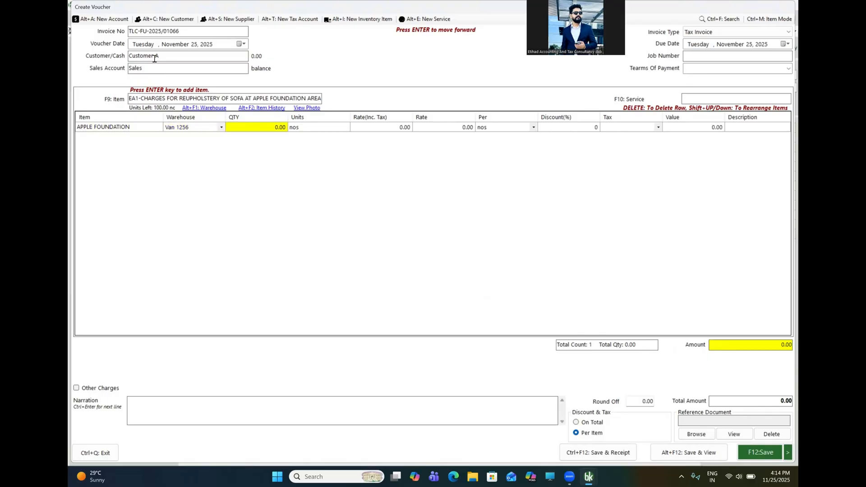
text(10)
key(Return)
key(Return)
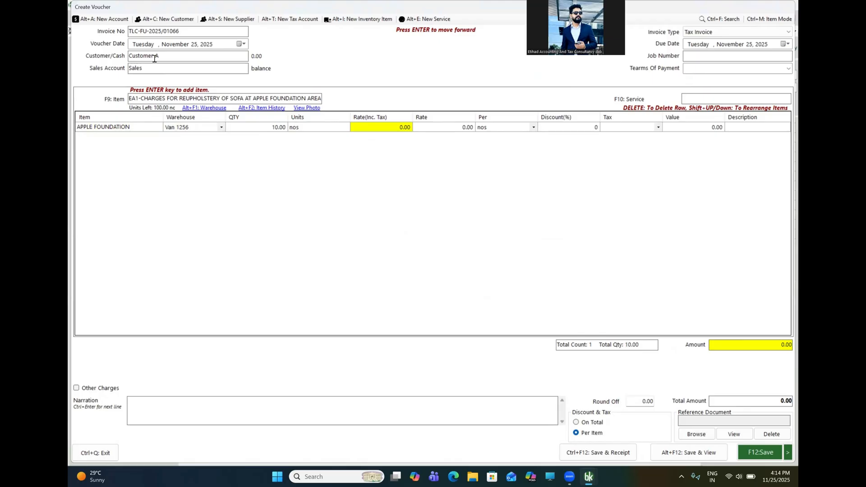
text(5000)
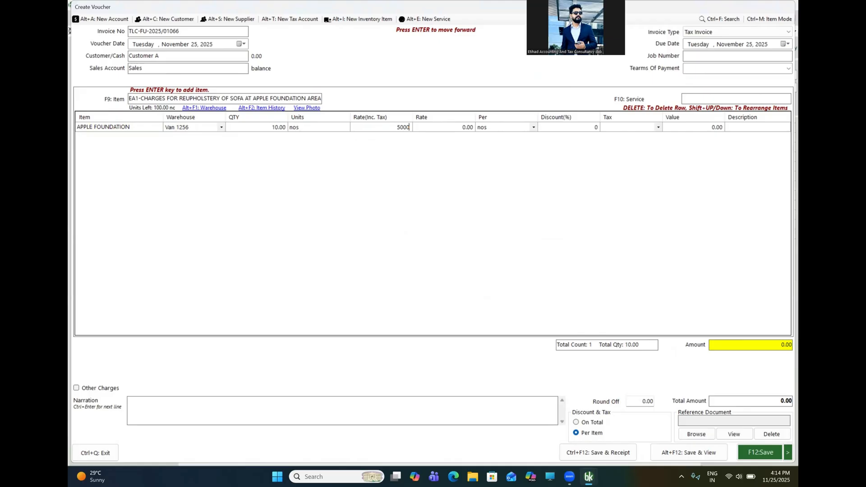
key(Return)
key(Return)
key(Return)
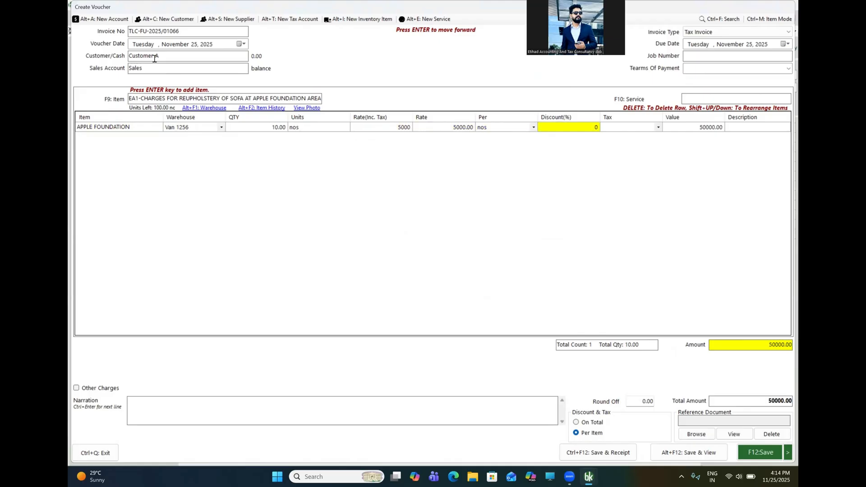
click(670, 452)
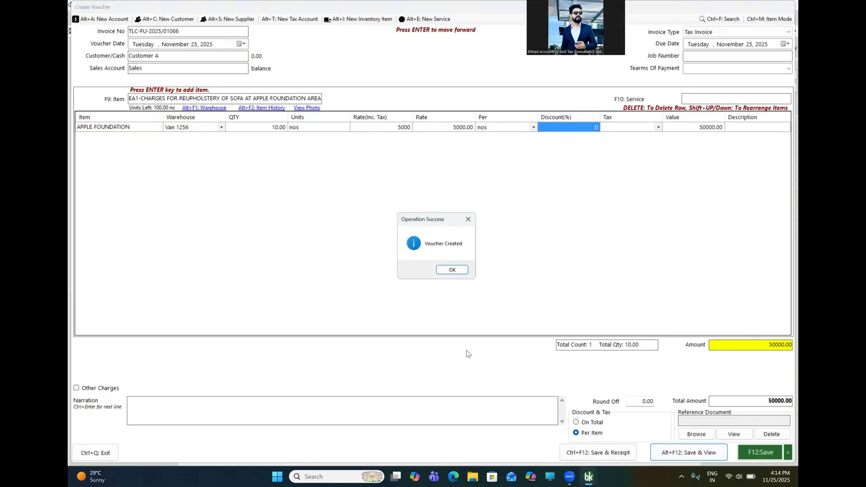
click(451, 270)
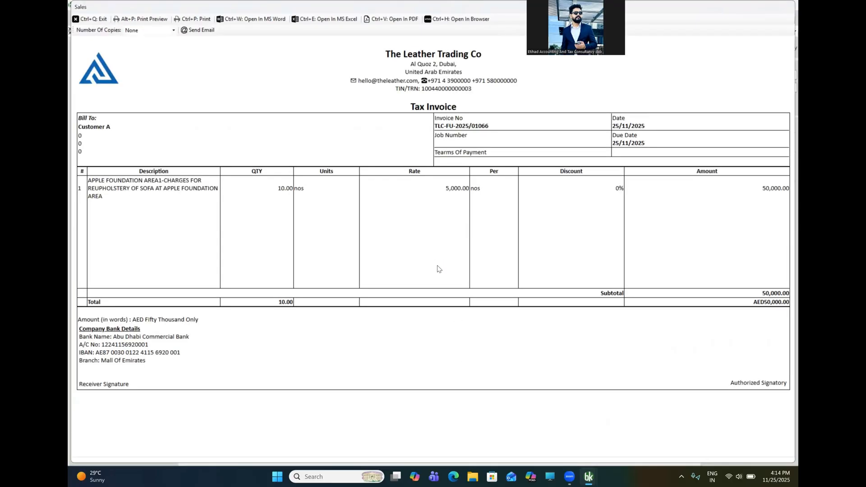
- Close the tax invoice preview and sales voucher, then open Inventory Item Details
click(90, 19)
key(ctrl+q)
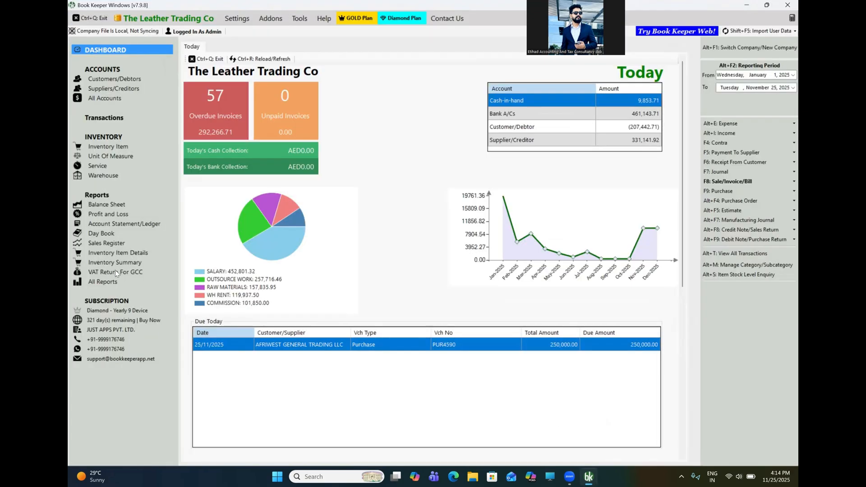
click(121, 254)
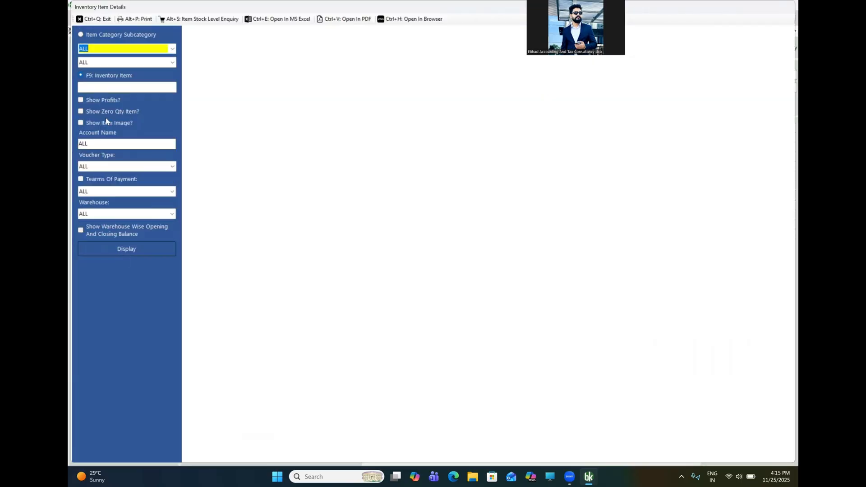
- Display the Apple Foundation sofa item report with profits and zero-quantity items shown
text(s)
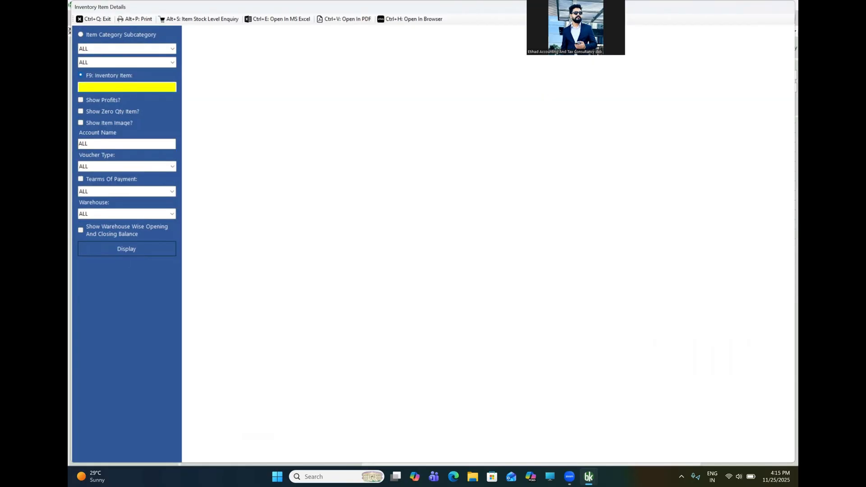
text(ofa)
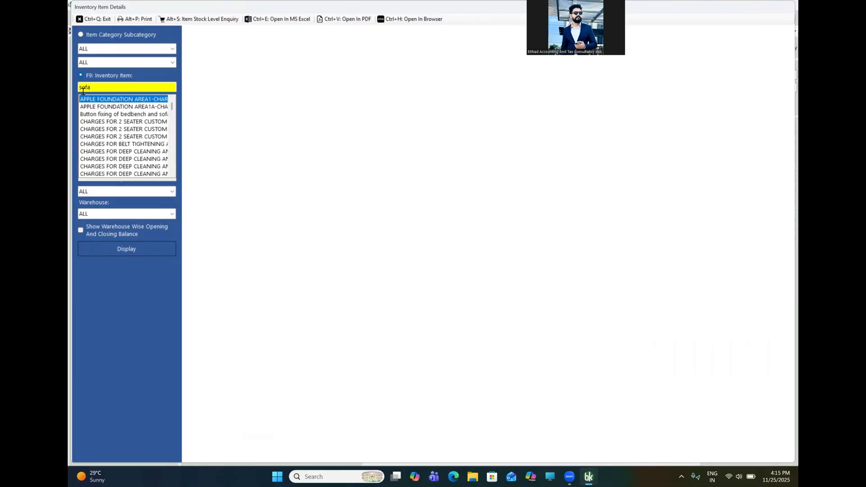
key(Return)
click(89, 103)
click(92, 113)
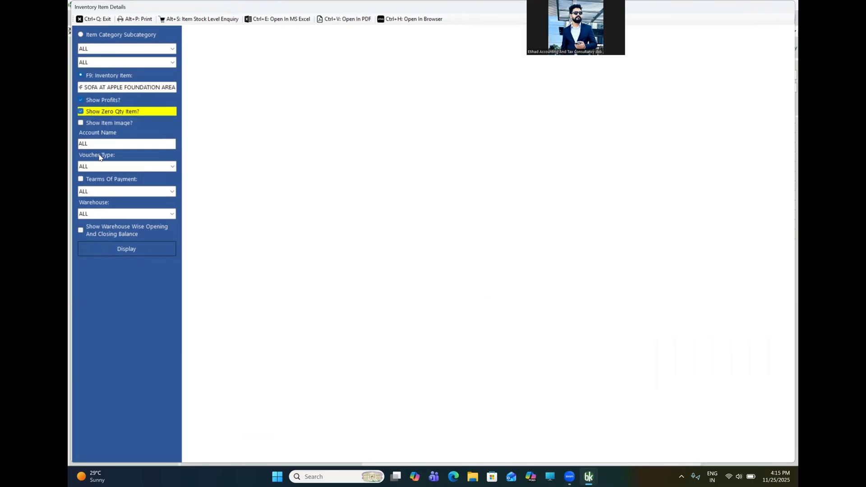
click(133, 248)
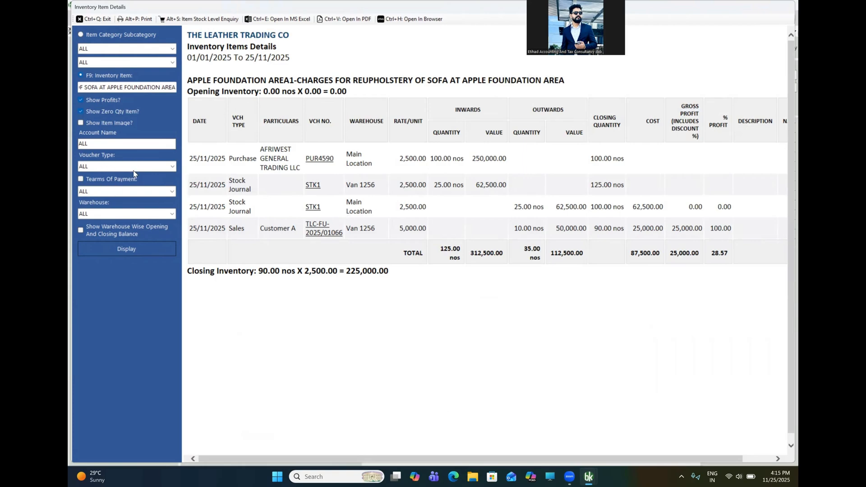
- Filter the item report to Van 1256 and enable warehouse-wise opening and closing balances
click(172, 213)
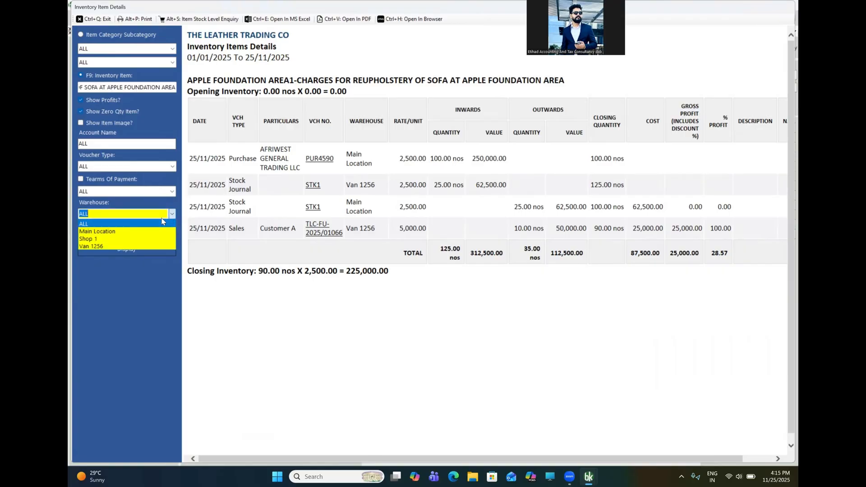
click(101, 247)
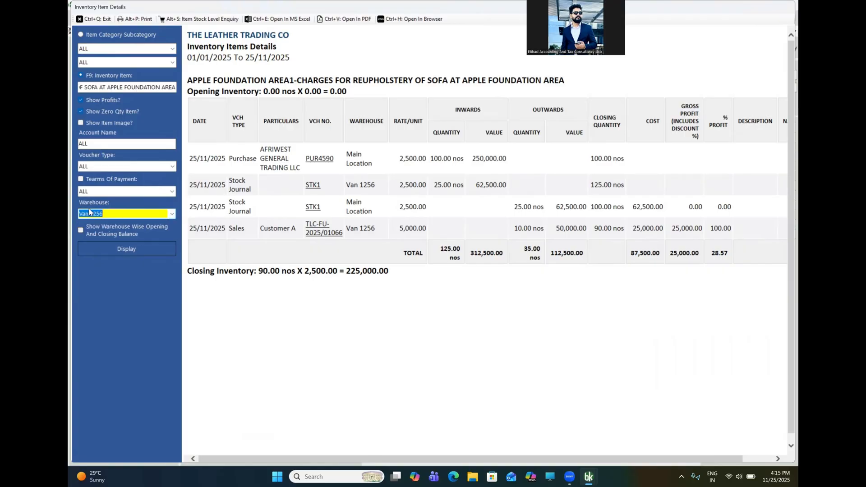
click(135, 248)
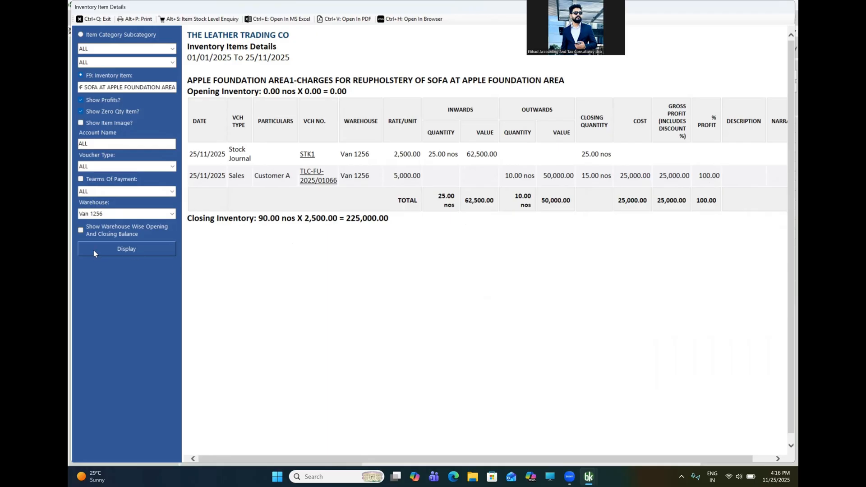
click(83, 230)
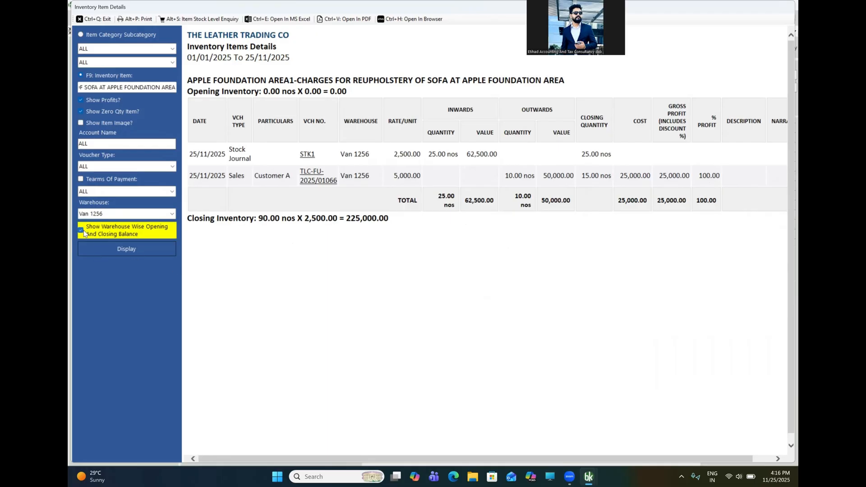
- Refresh the report to show warehouse balances (Main Location 75, Van 1256 15), then close it
click(135, 249)
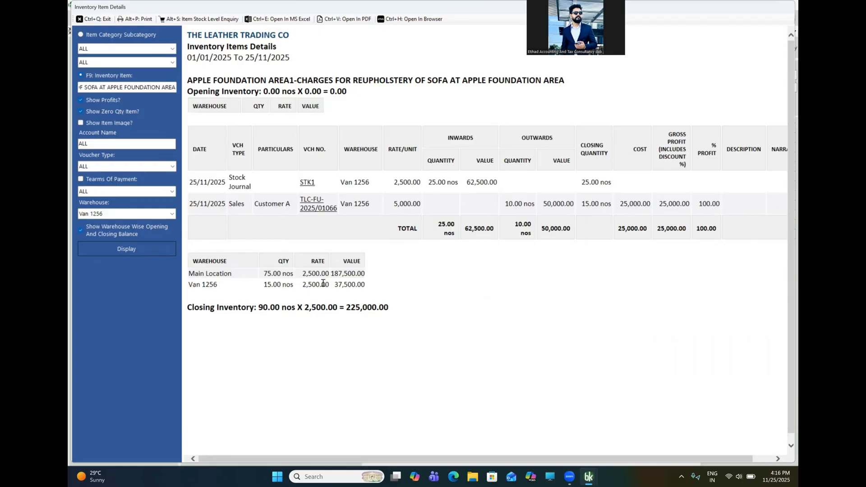
click(100, 20)
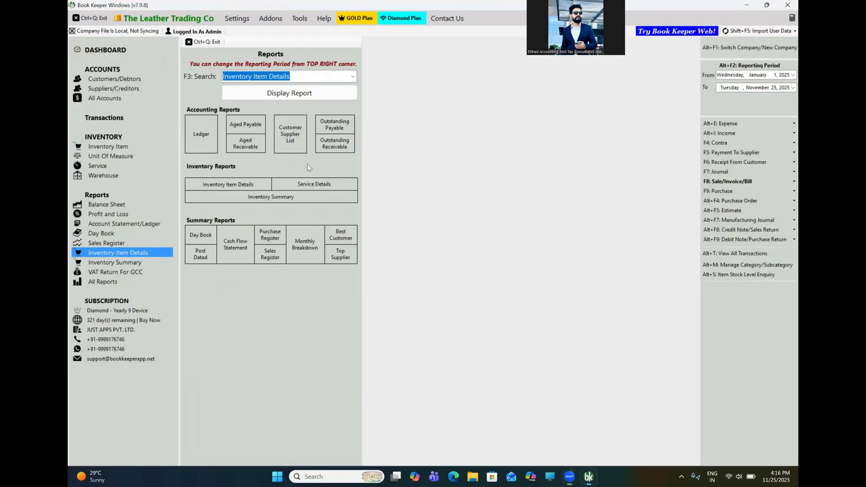